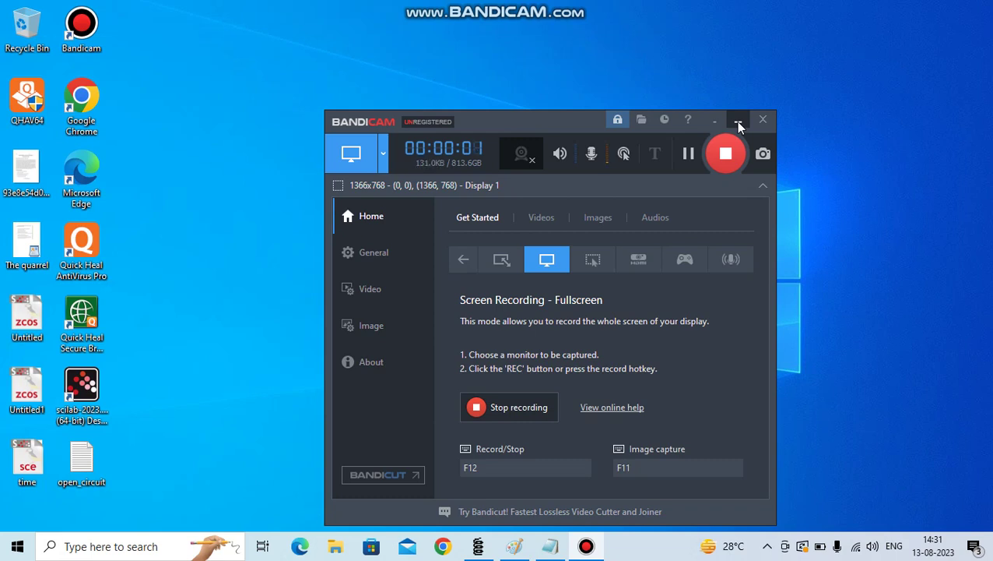
# Minimize Bandicam and restore the Paint toroid sketch showing L = 1.346 H.
pyautogui.click(738, 123)
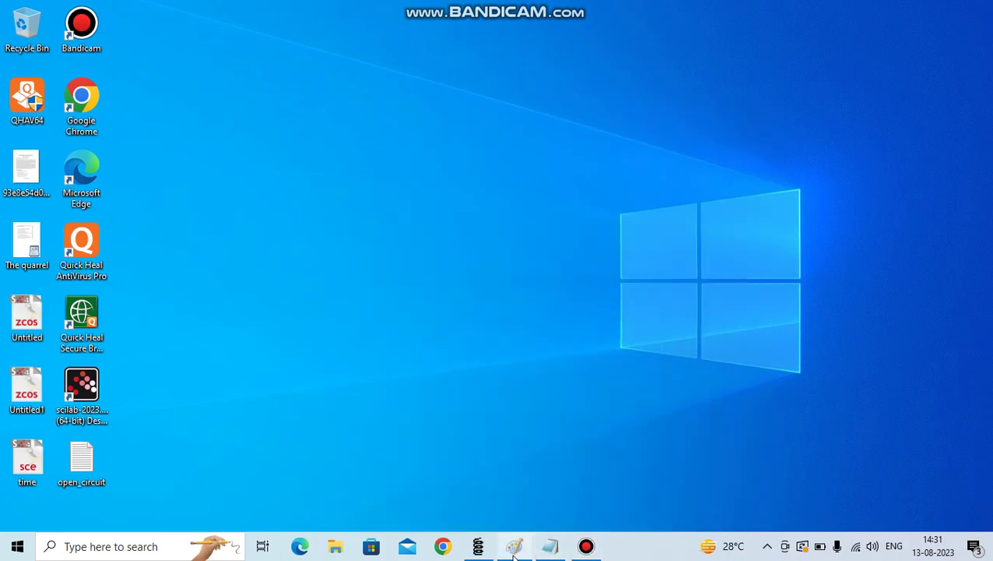
pyautogui.click(513, 549)
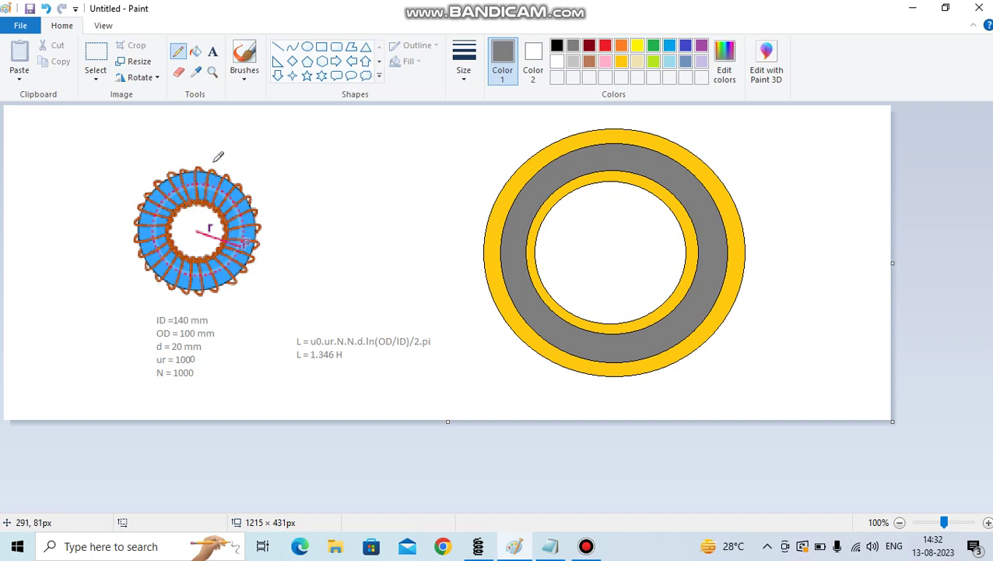
# Copy the whole mi_addnode/mi_addarc toroidal coil script from Notepad, then minimize Notepad and Paint.
pyautogui.click(549, 547)
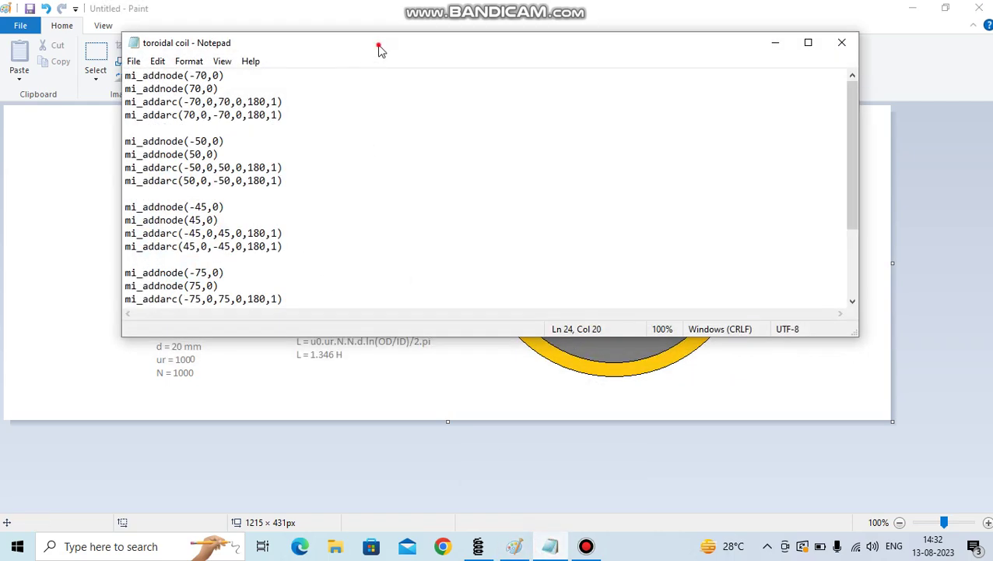
pyautogui.moveTo(377, 44); pyautogui.dragTo(414, 76)
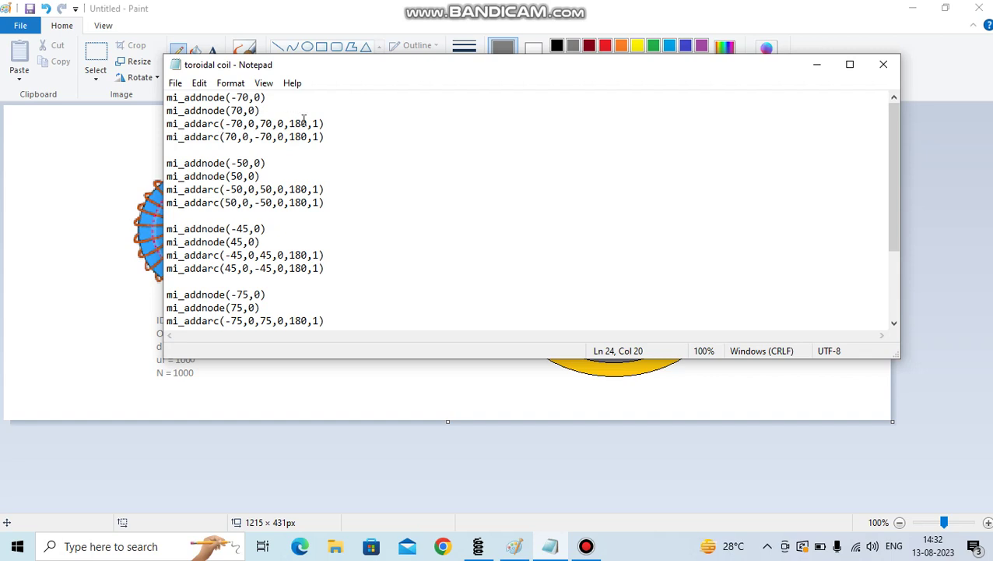
pyautogui.click(343, 309)
pyautogui.hotkey('ctrl', 'a')
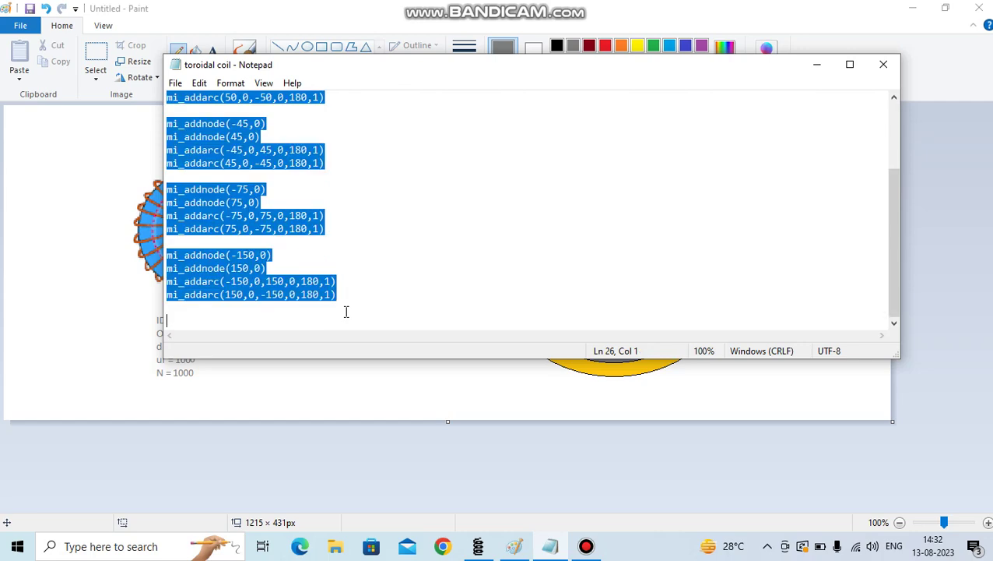
pyautogui.click(817, 64)
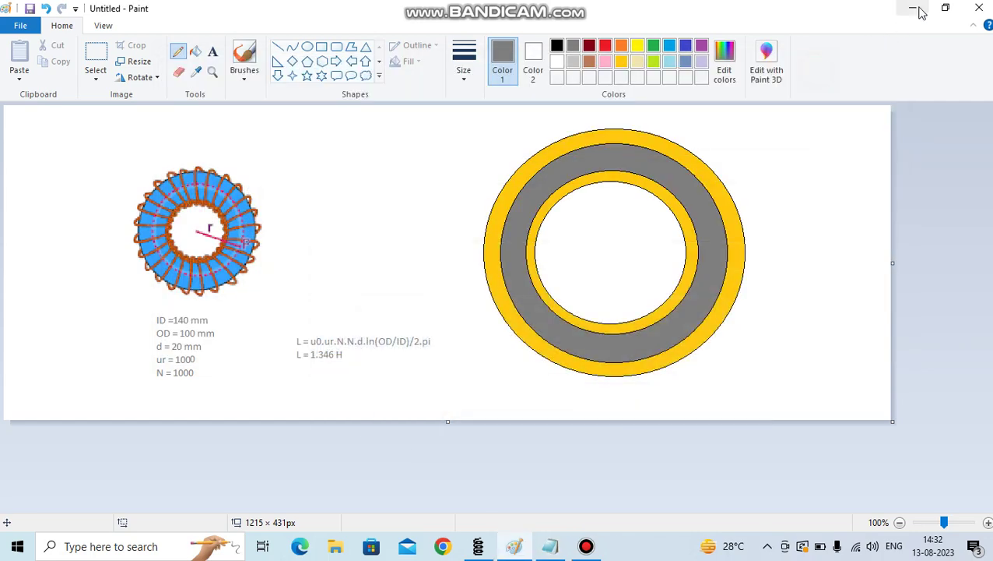
pyautogui.click(913, 8)
# Paste the script into a cleared FEMM Lua console and evaluate it to draw five concentric circles.
pyautogui.click(475, 548)
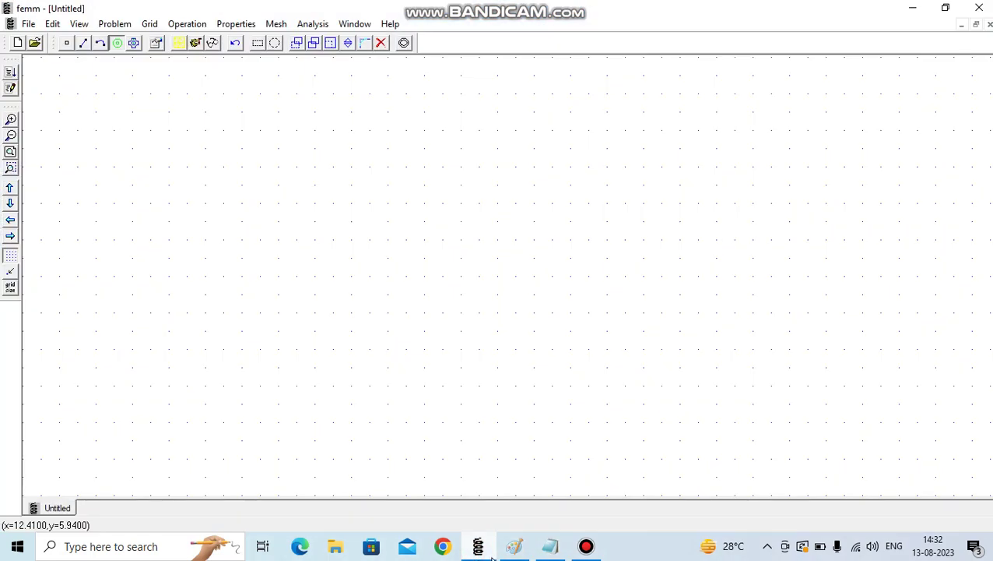
pyautogui.click(11, 90)
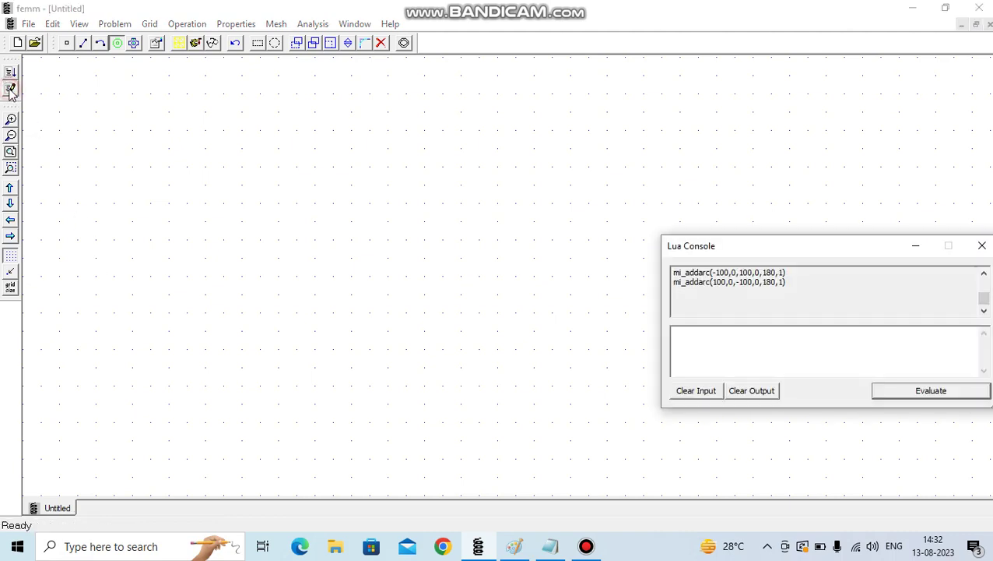
pyautogui.click(694, 390)
pyautogui.click(749, 390)
pyautogui.click(709, 337)
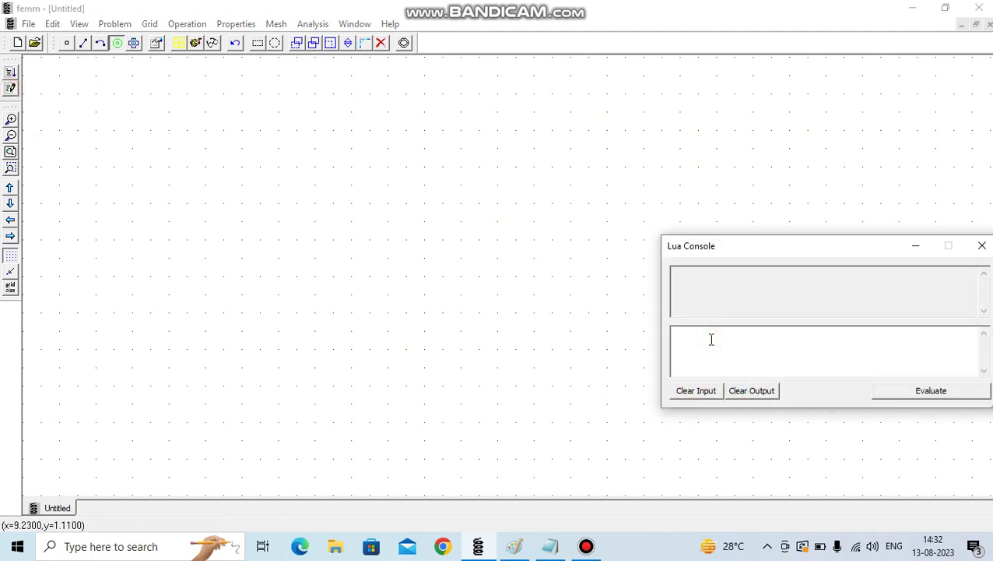
pyautogui.write('mi_addnode(150,0) mi_addarc(-150,0,150,0,180,1) mi_addarc(150,0,-150,0,180,1)')
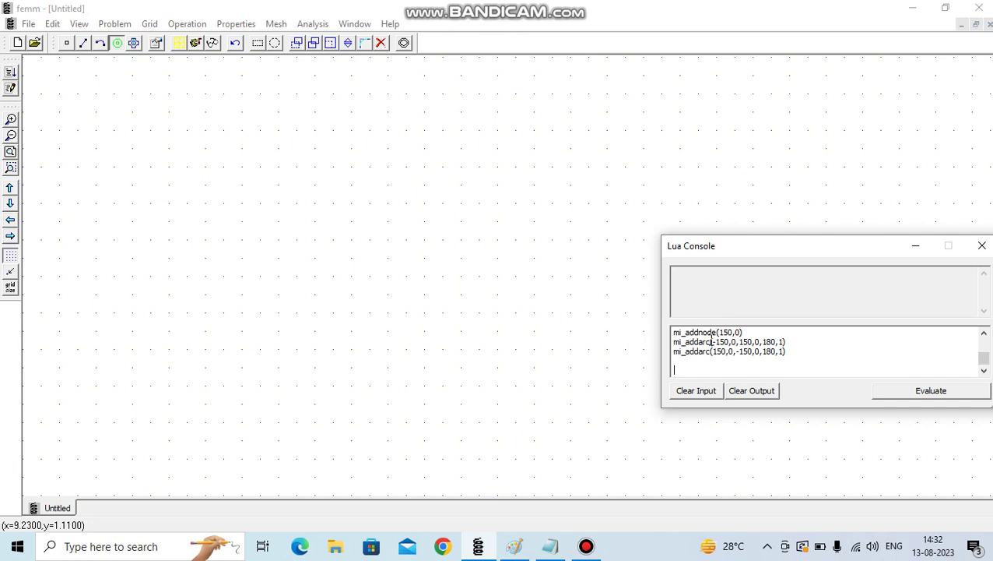
pyautogui.click(921, 394)
pyautogui.click(919, 250)
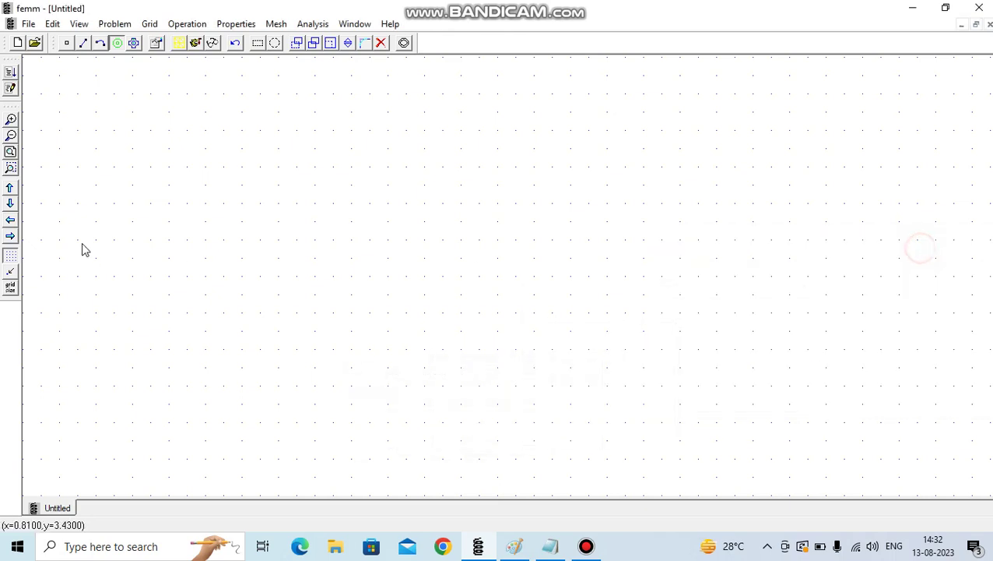
# Zoom to fit, then add Air and Copper (Solid Non-Magnetic Conductors) from the Materials Library.
pyautogui.click(10, 152)
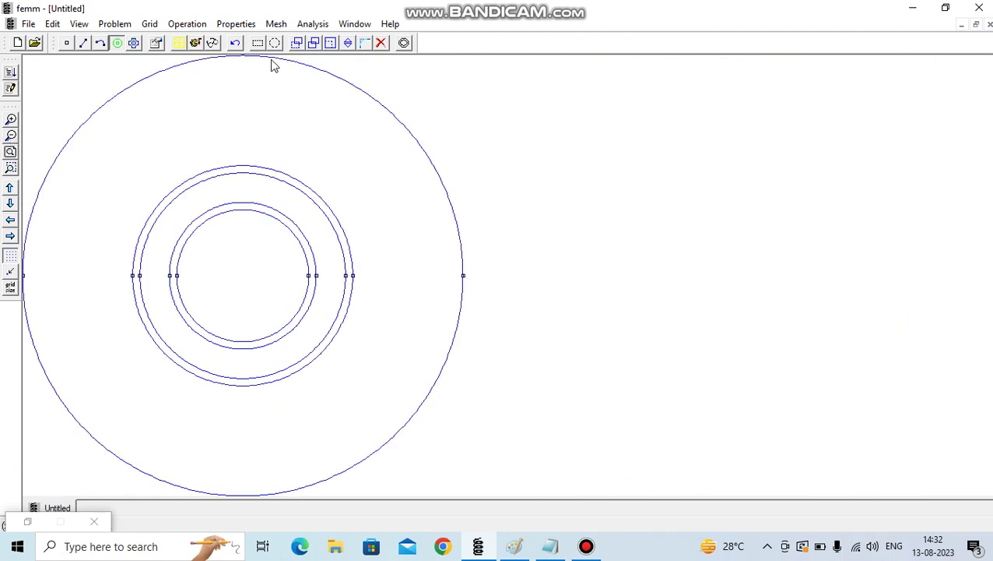
pyautogui.click(241, 28)
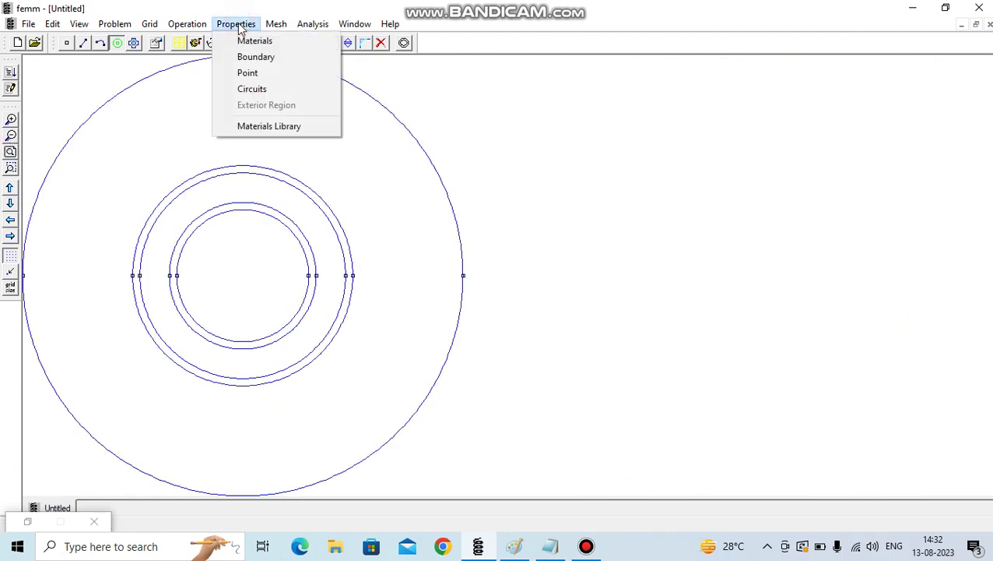
pyautogui.click(262, 129)
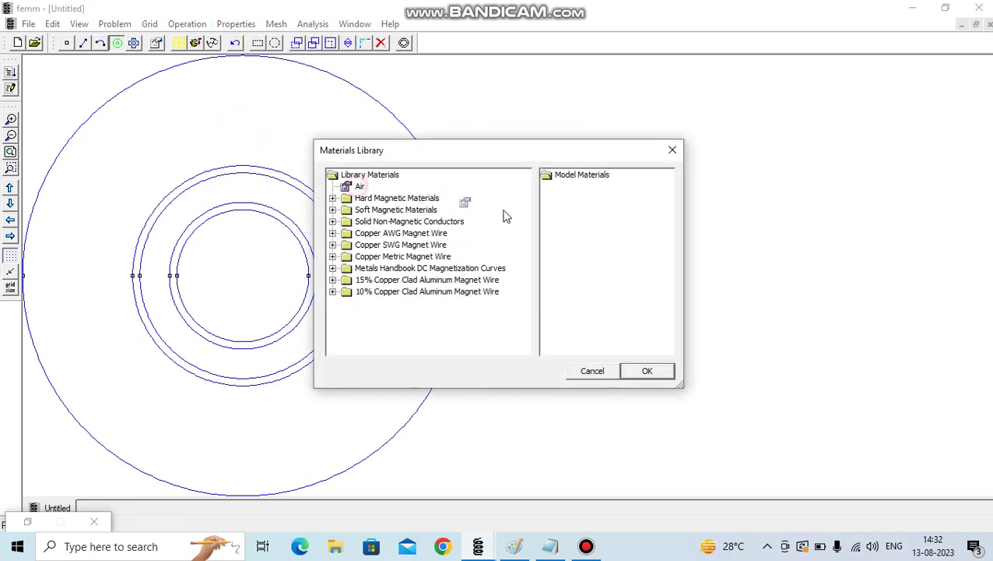
pyautogui.moveTo(504, 215); pyautogui.dragTo(565, 200)
pyautogui.click(332, 221)
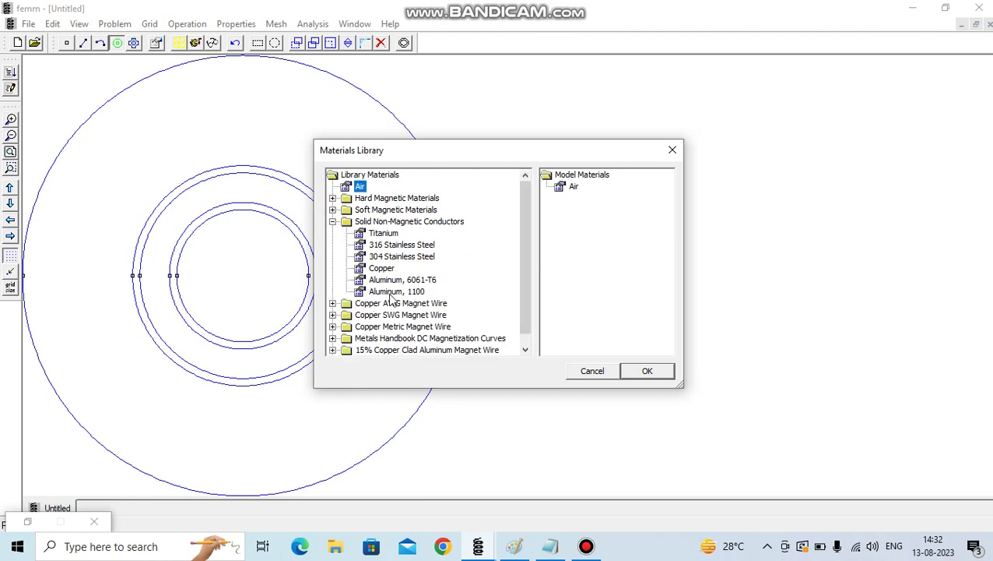
pyautogui.moveTo(381, 268); pyautogui.dragTo(576, 204)
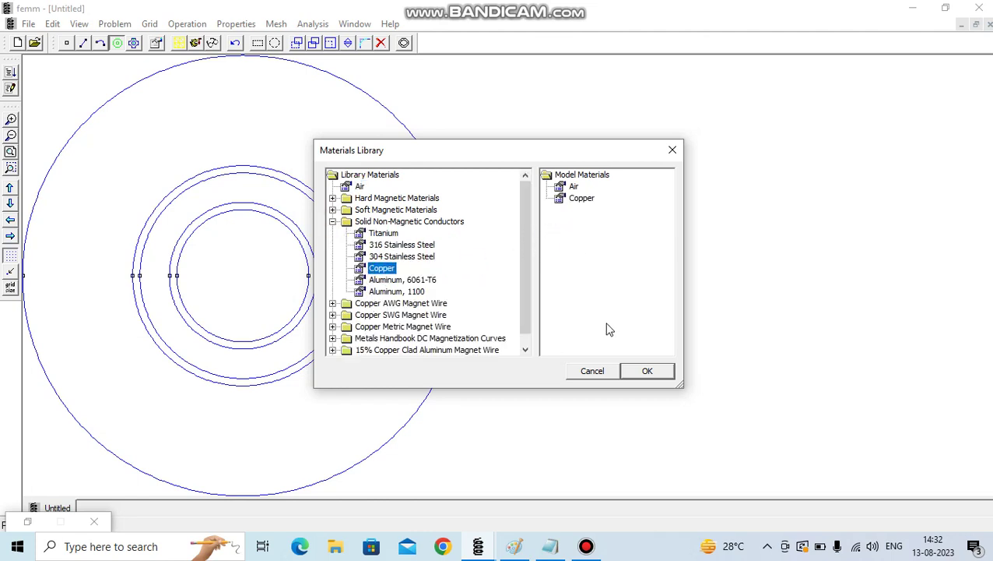
pyautogui.click(649, 372)
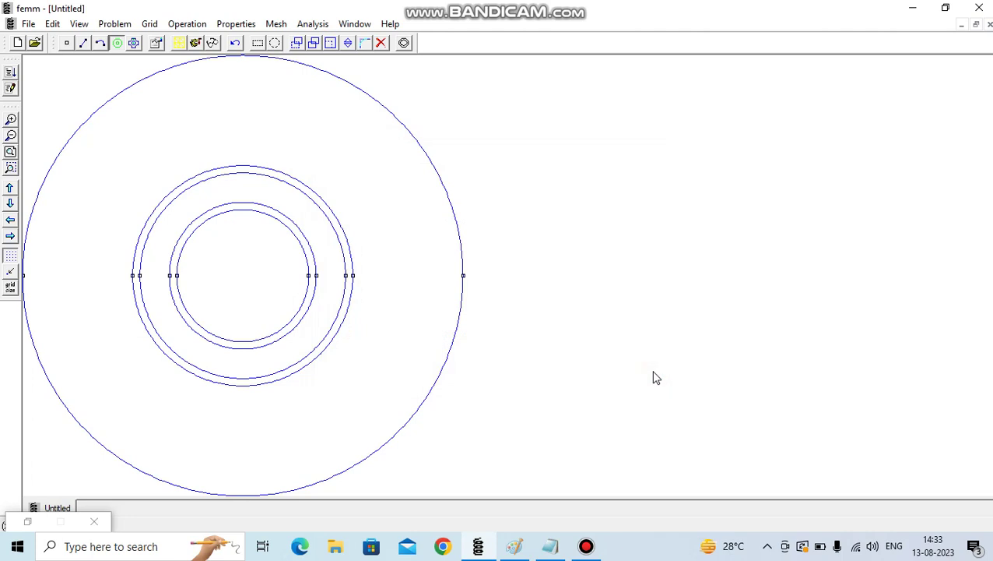
pyautogui.click(234, 25)
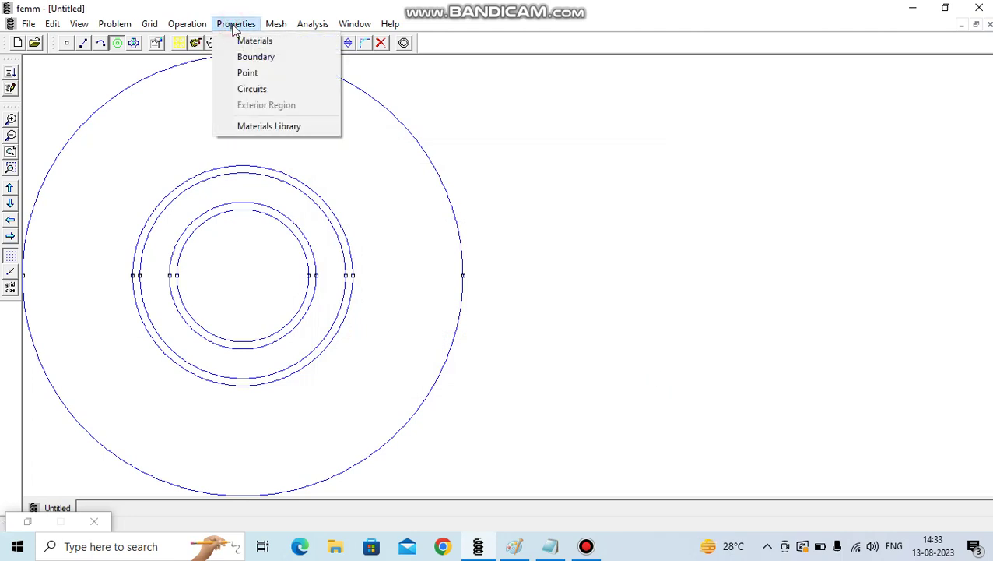
# Add a series circuit named New Circuit with a current of 1 A.
pyautogui.click(251, 89)
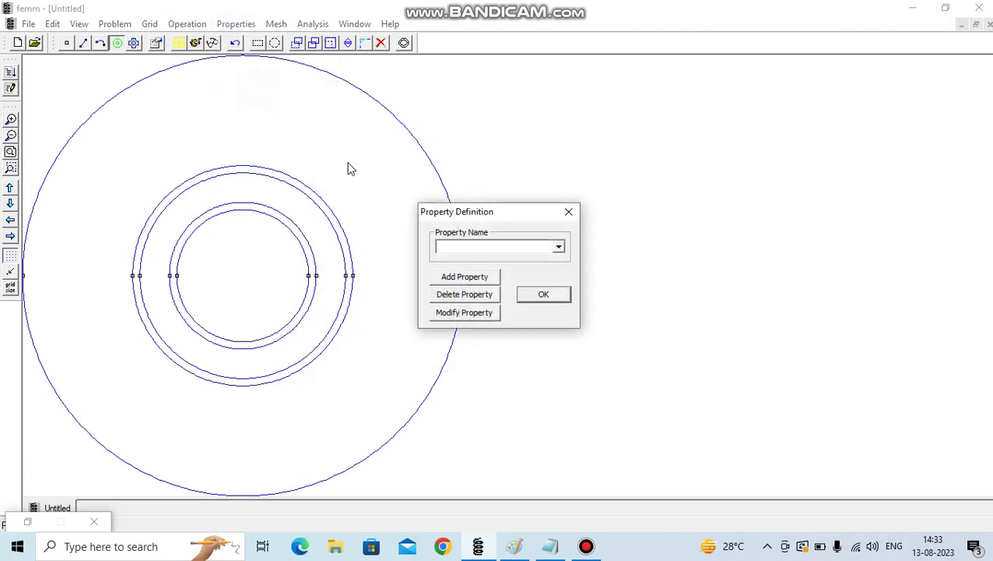
pyautogui.click(471, 279)
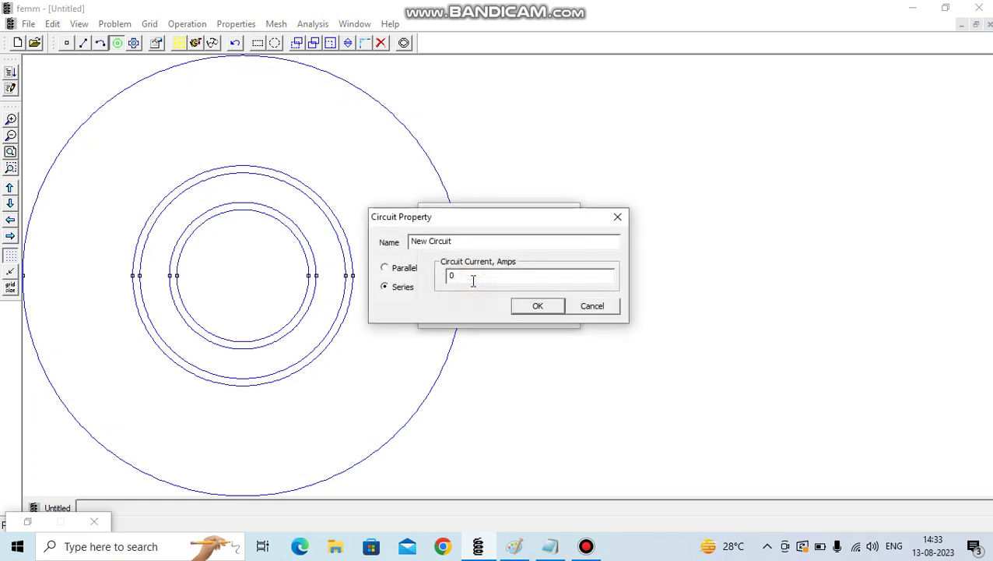
pyautogui.moveTo(492, 220); pyautogui.dragTo(505, 288)
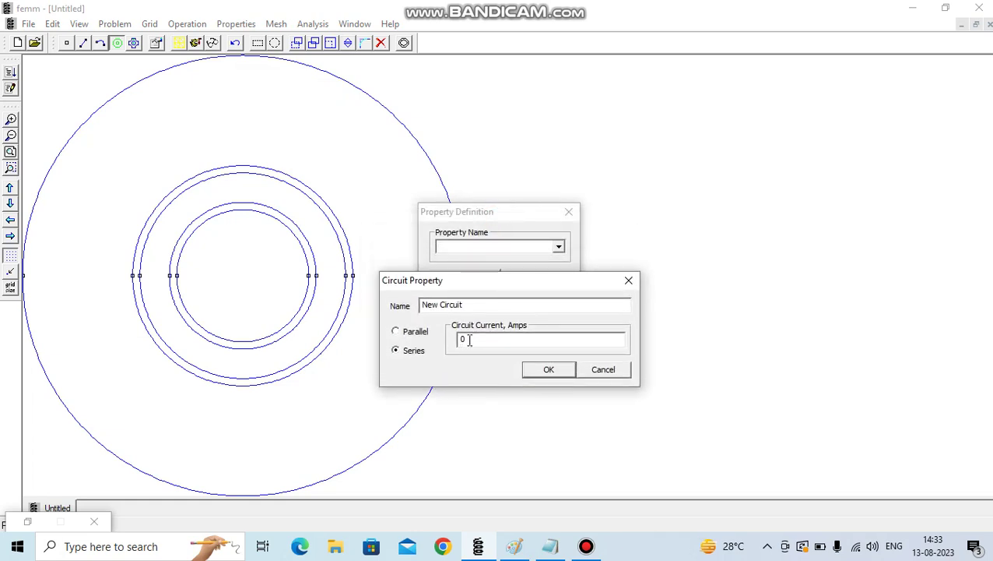
pyautogui.moveTo(467, 340); pyautogui.dragTo(459, 340)
pyautogui.write('1')
pyautogui.click(547, 369)
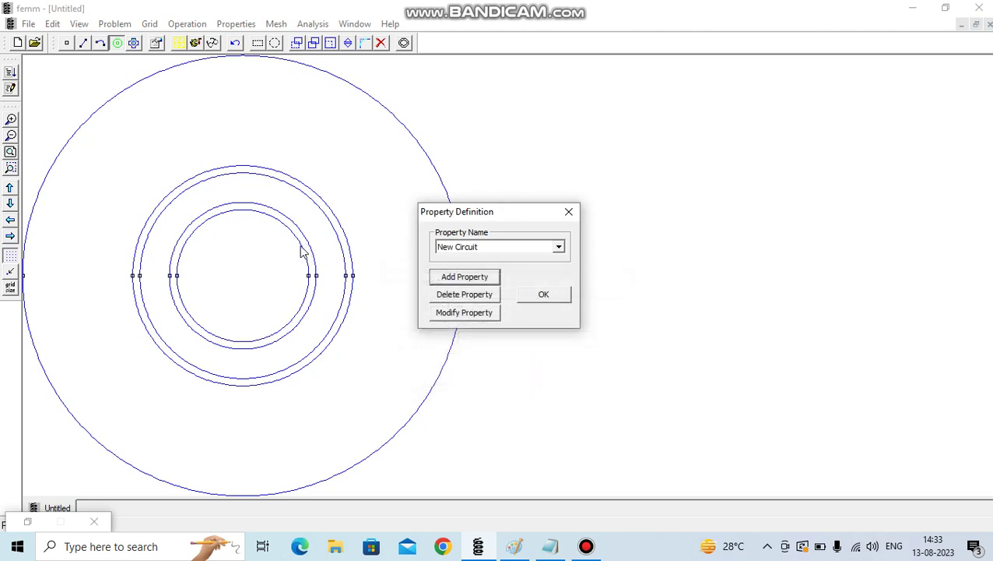
# Add a second circuit, New Circuit1, with a current of -1 A.
pyautogui.click(464, 277)
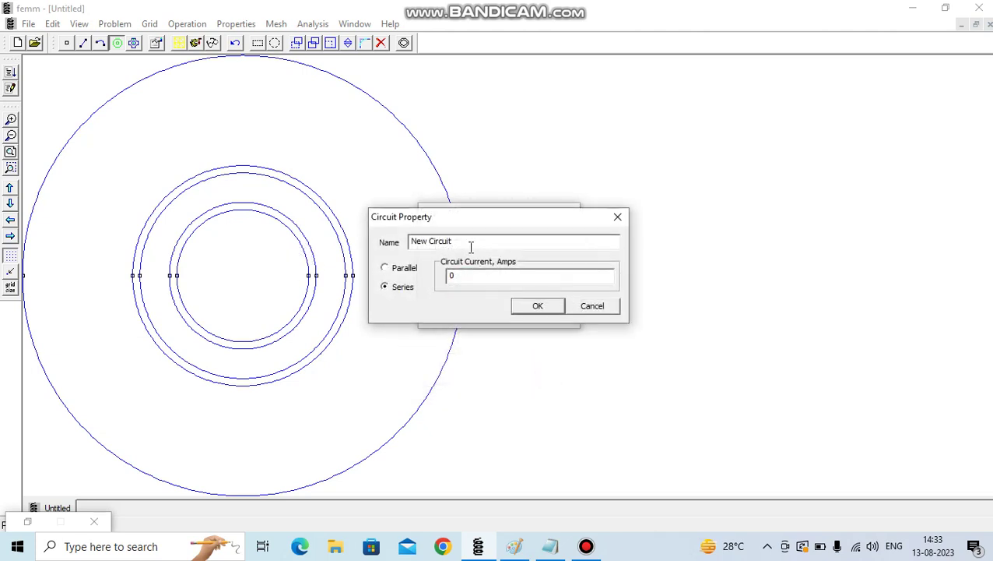
pyautogui.moveTo(458, 274); pyautogui.dragTo(448, 282)
pyautogui.write('-1')
pyautogui.click(551, 308)
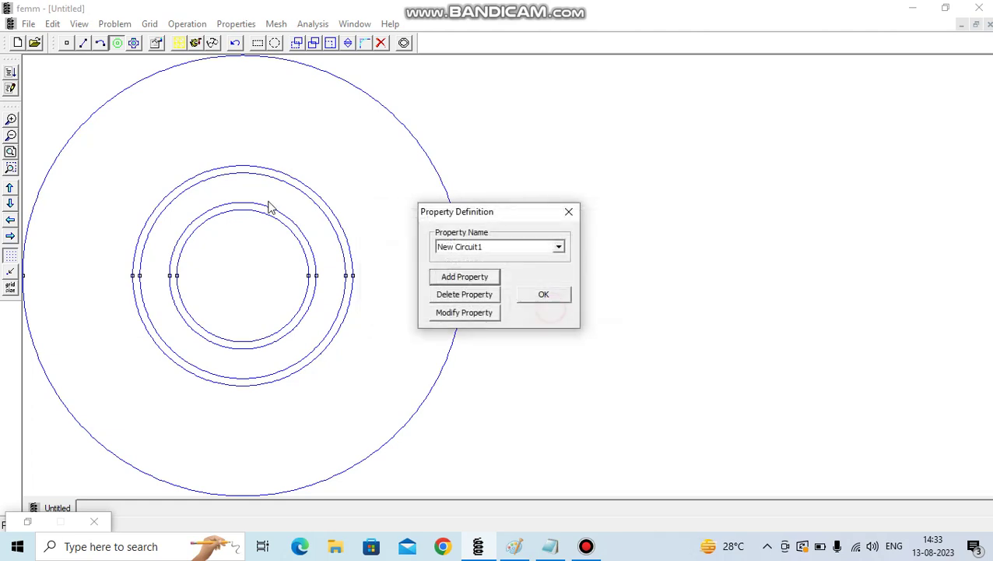
pyautogui.click(557, 298)
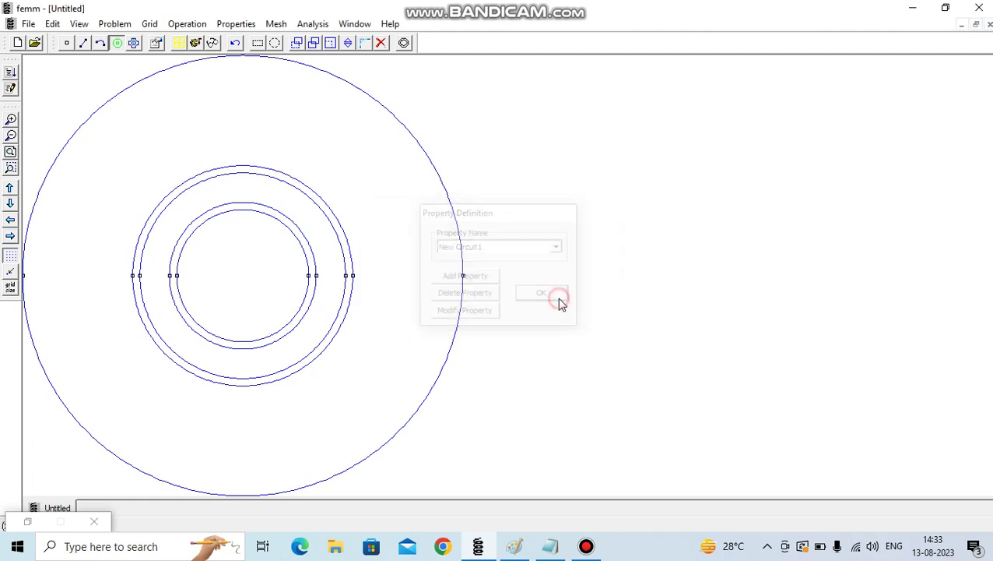
pyautogui.click(237, 25)
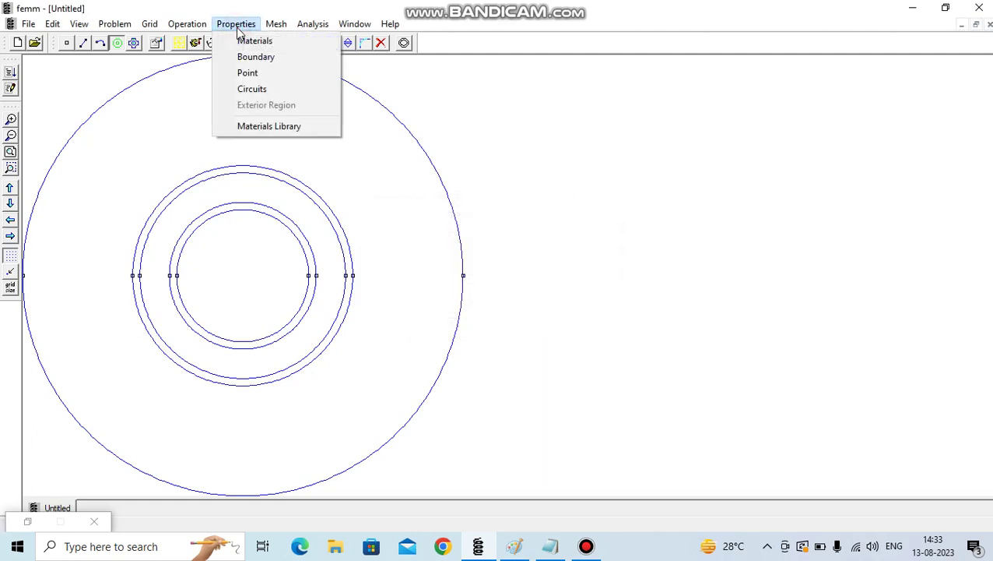
pyautogui.click(265, 60)
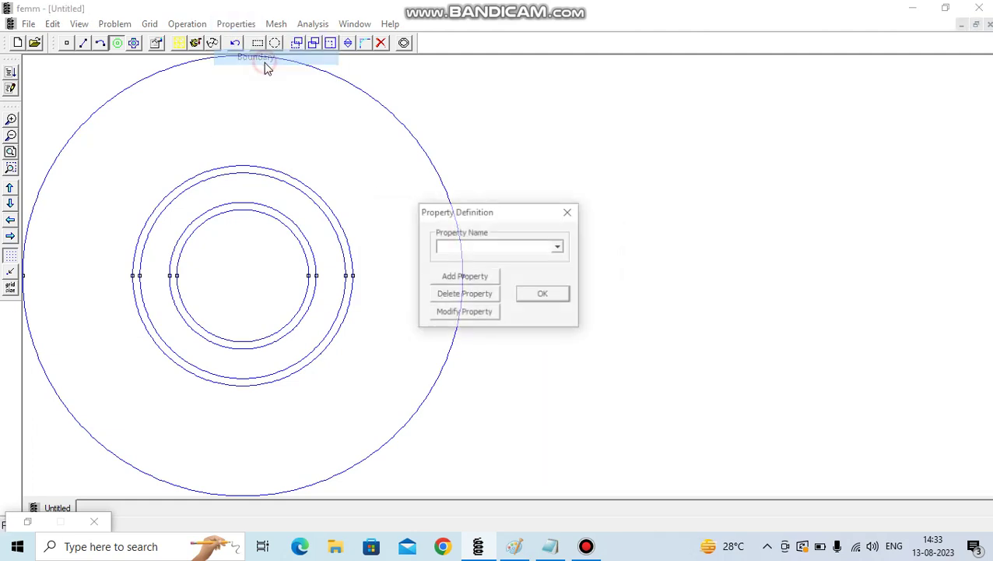
pyautogui.click(476, 282)
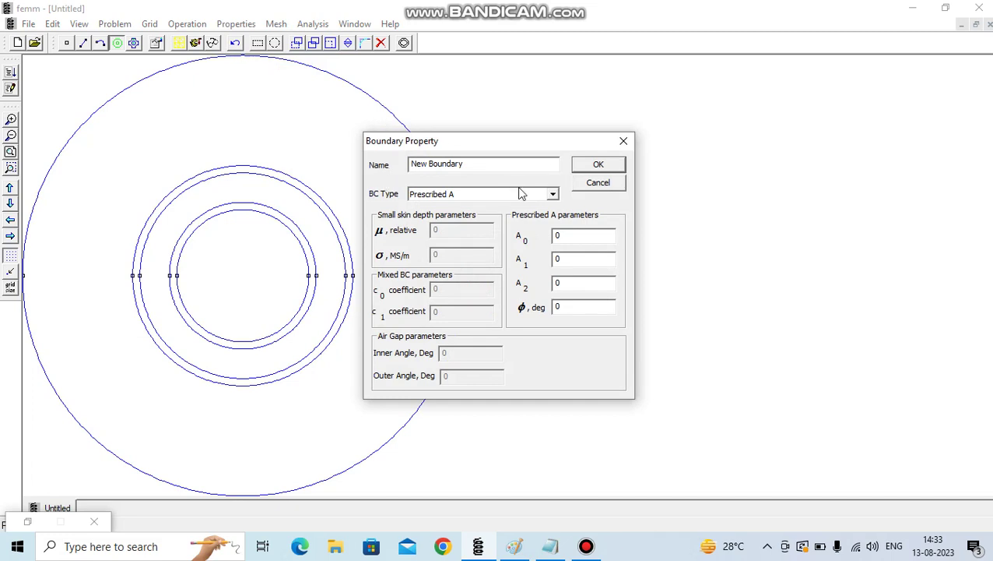
pyautogui.click(598, 167)
pyautogui.click(558, 294)
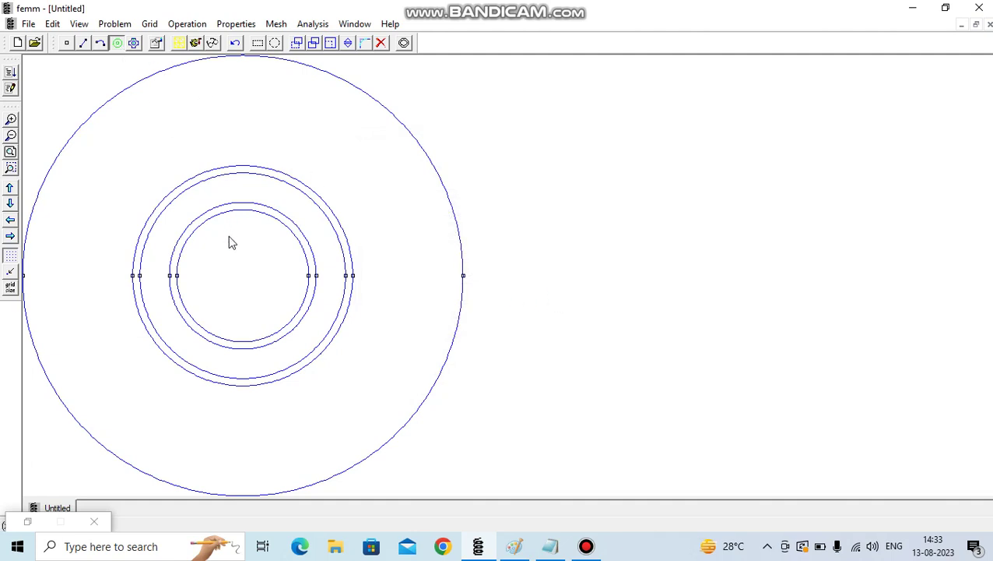
# Place a block label in each of the five regions, then select the centre and outermost labels.
pyautogui.click(233, 259)
pyautogui.click(242, 206)
pyautogui.click(227, 187)
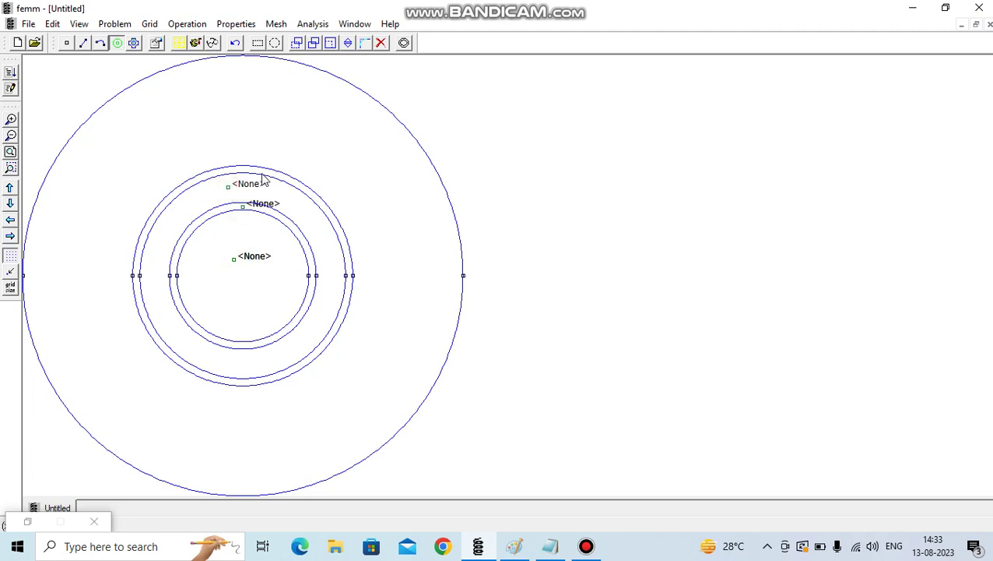
pyautogui.click(262, 171)
pyautogui.click(326, 111)
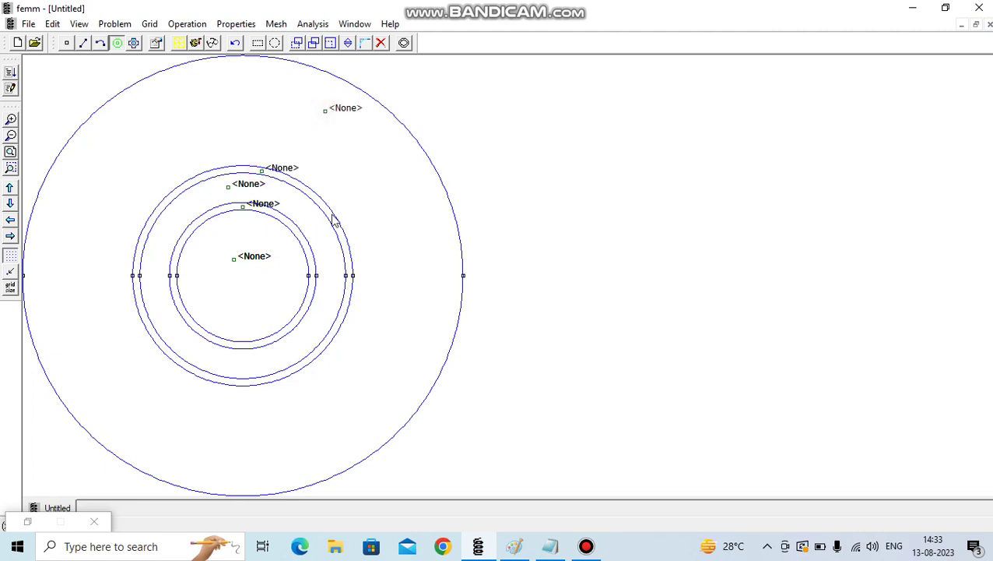
pyautogui.rightClick(253, 260)
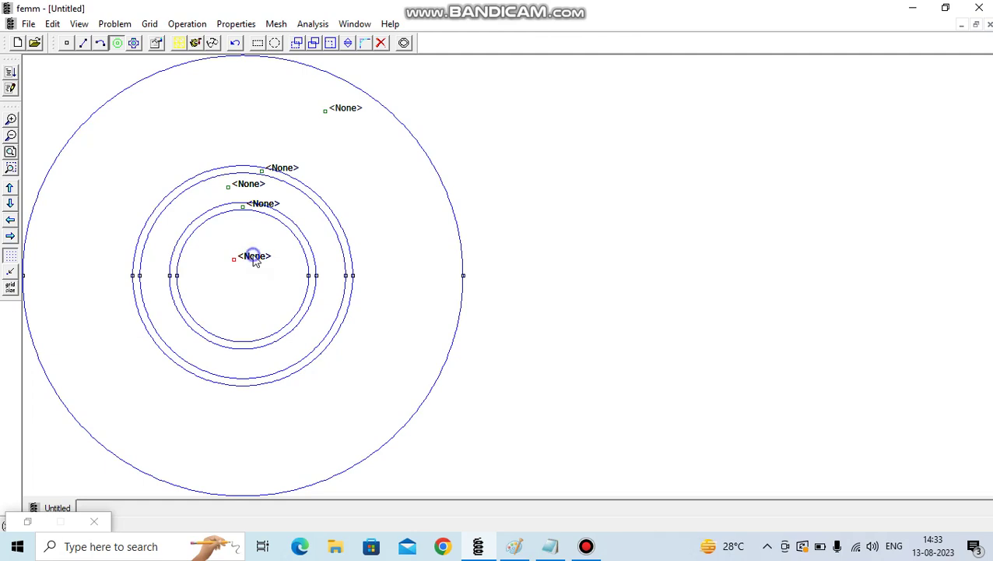
pyautogui.rightClick(345, 114)
# Set the selected centre and outermost block labels to Air.
pyautogui.click(180, 24)
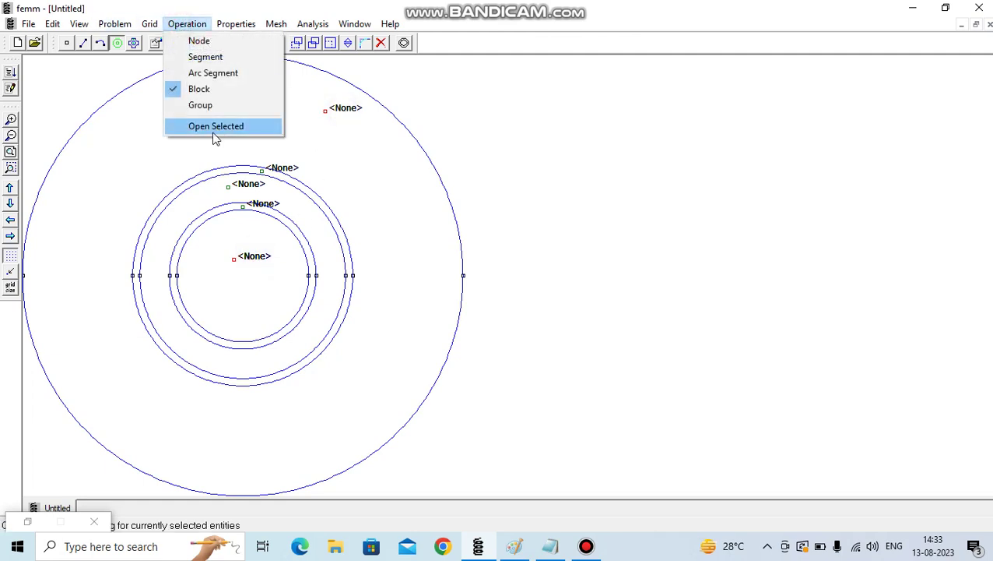
pyautogui.click(215, 126)
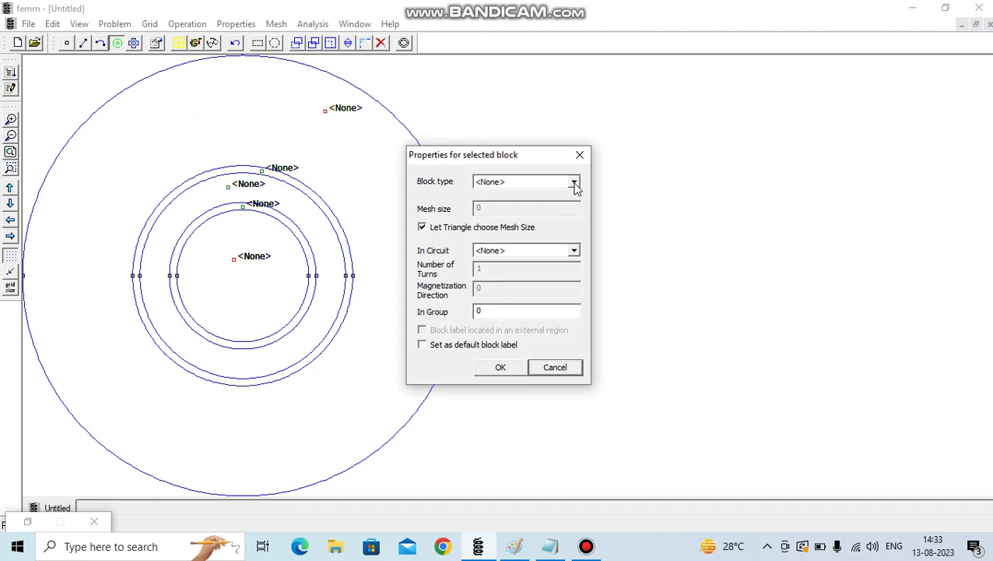
pyautogui.click(573, 182)
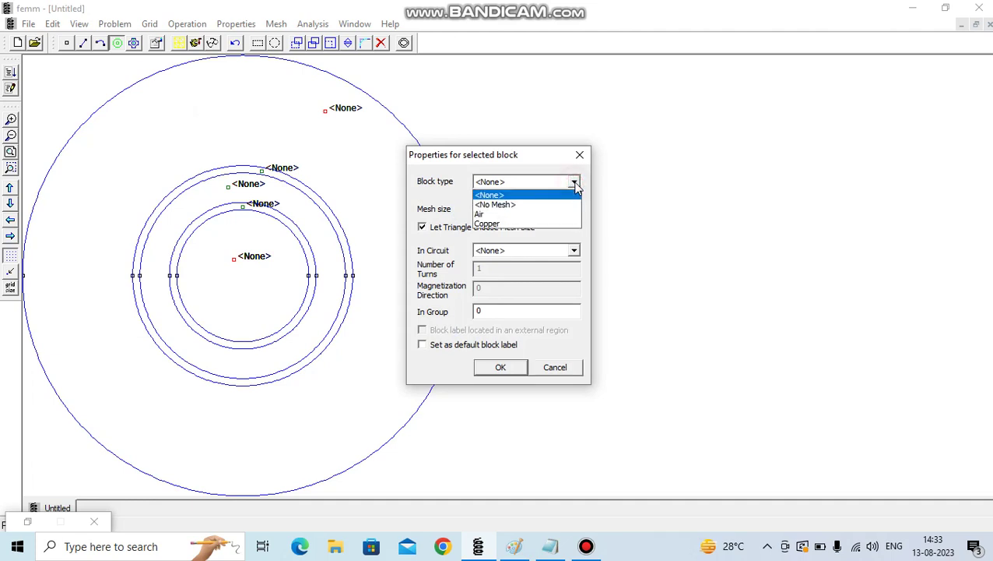
pyautogui.click(517, 215)
pyautogui.moveTo(520, 155); pyautogui.dragTo(553, 144)
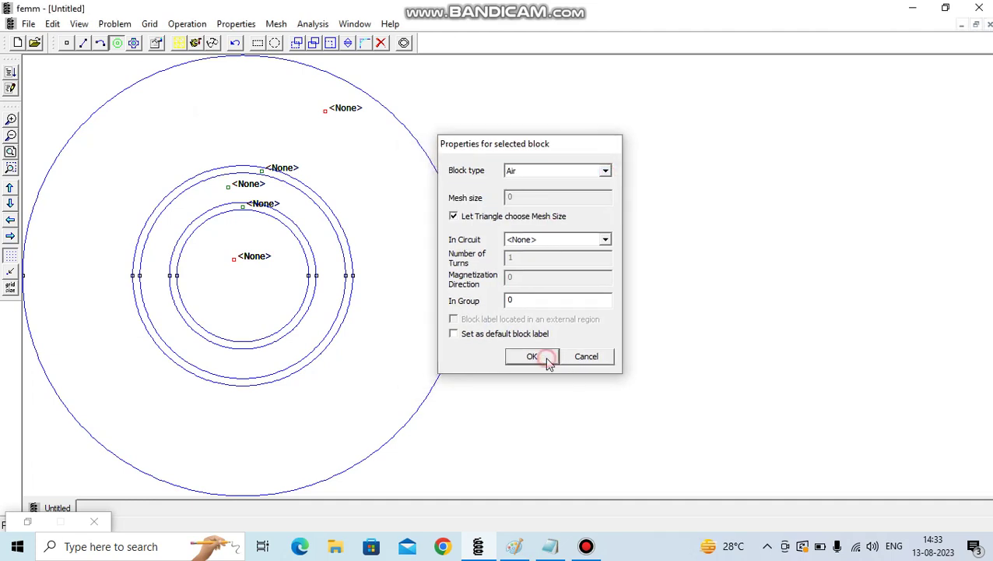
pyautogui.click(548, 359)
pyautogui.rightClick(259, 207)
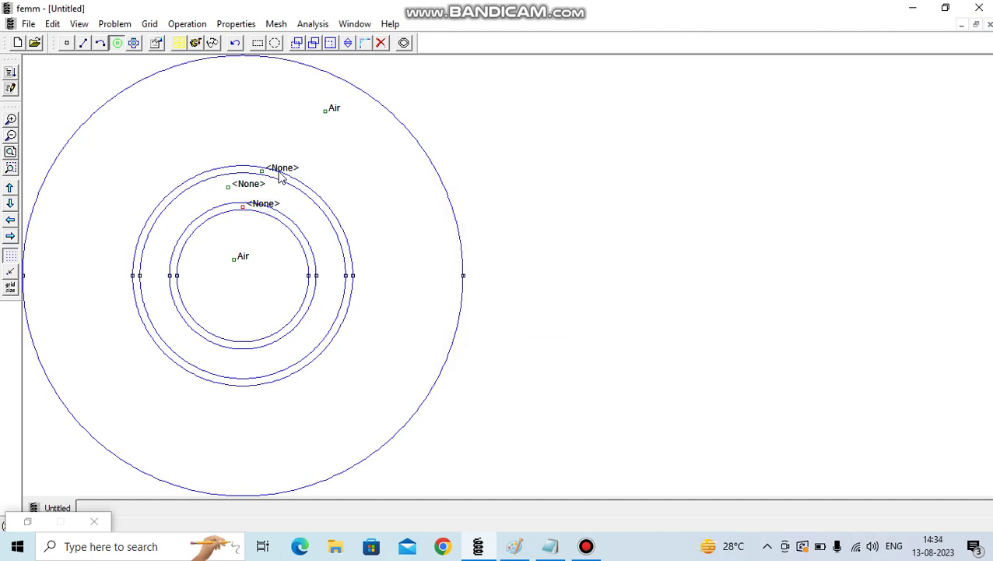
# Set both thin ring block labels to Copper.
pyautogui.rightClick(282, 175)
pyautogui.click(186, 24)
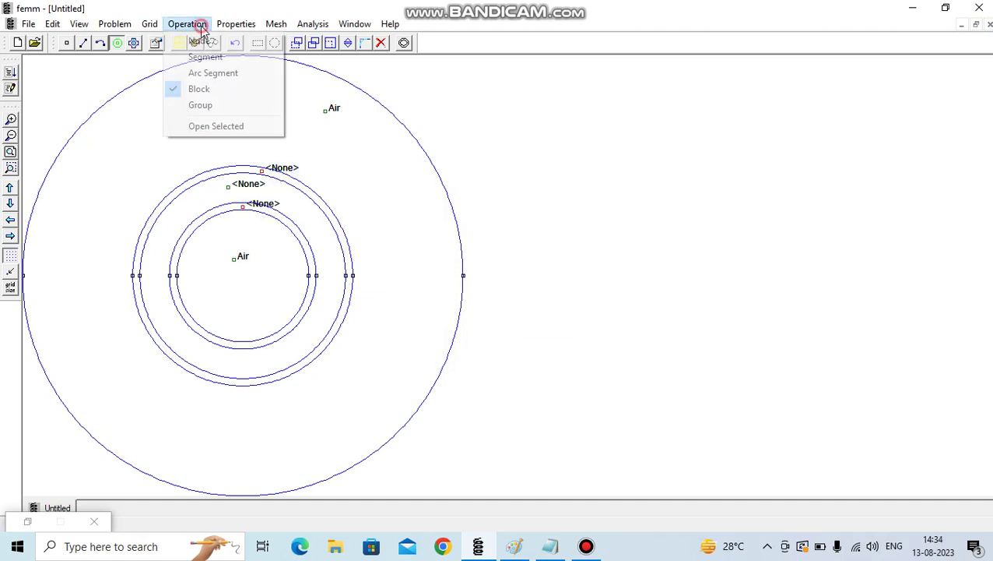
pyautogui.click(216, 125)
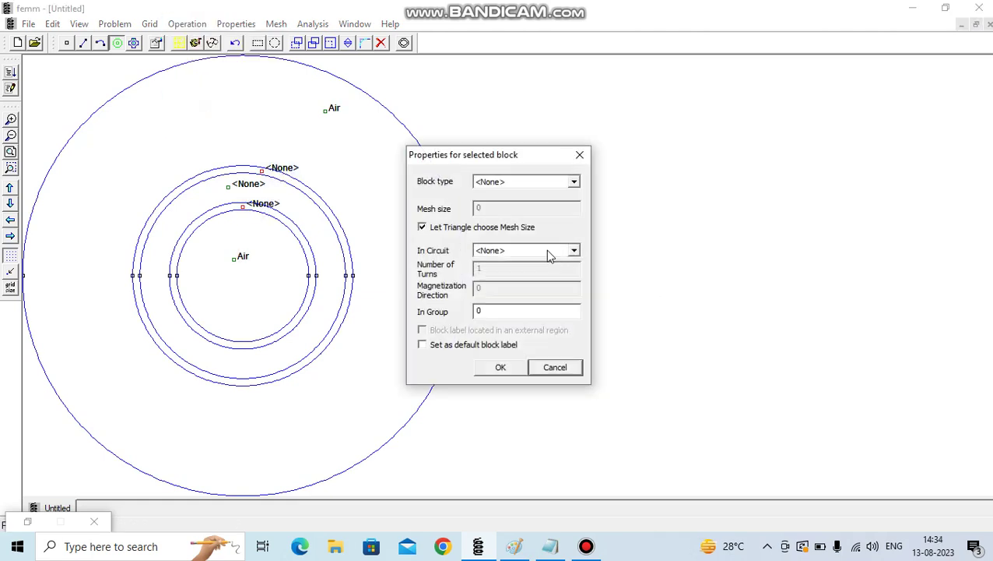
pyautogui.click(571, 184)
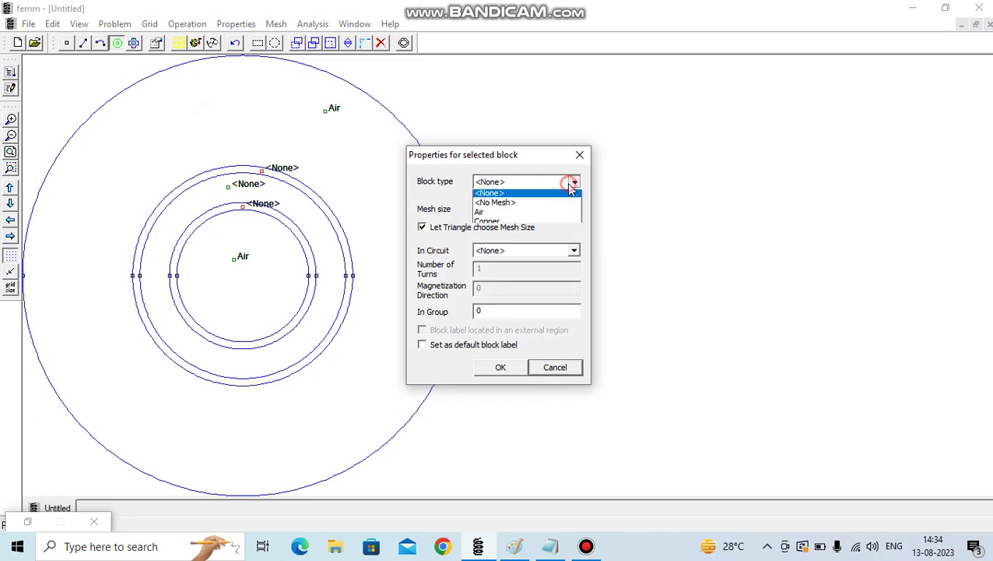
pyautogui.click(525, 226)
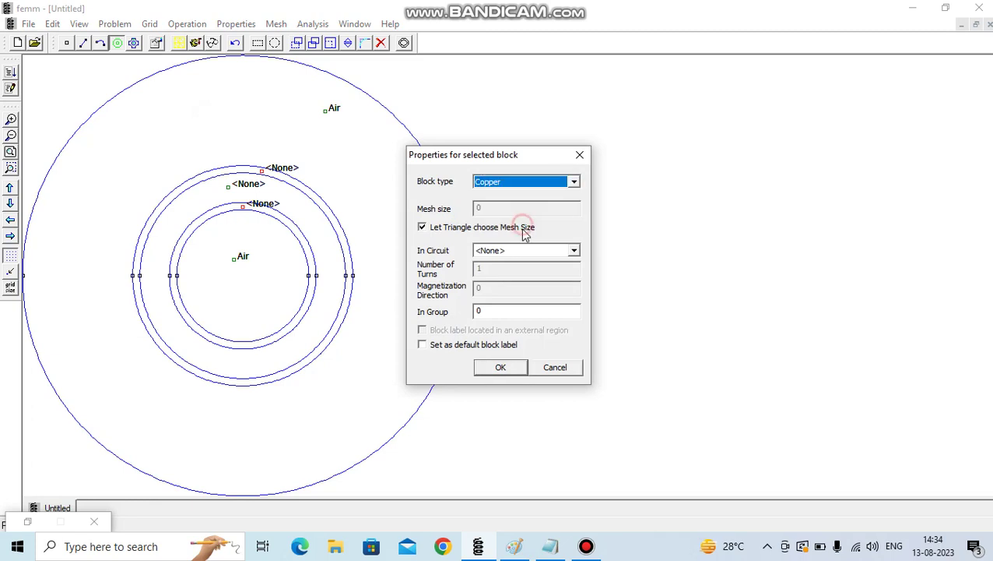
pyautogui.click(514, 369)
# Put the inner copper ring in New Circuit with 1000 turns.
pyautogui.click(252, 196)
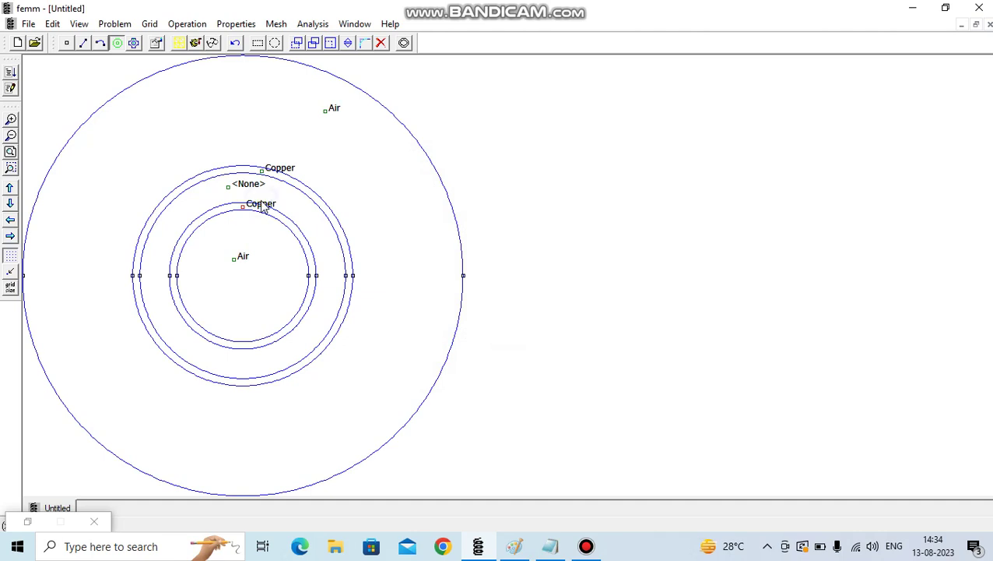
pyautogui.click(184, 28)
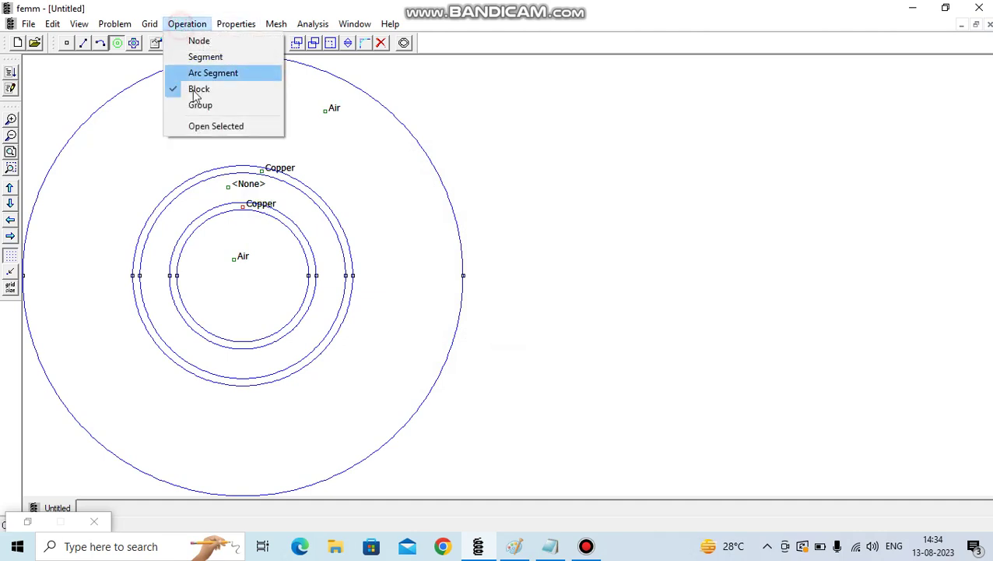
pyautogui.click(203, 124)
pyautogui.click(570, 252)
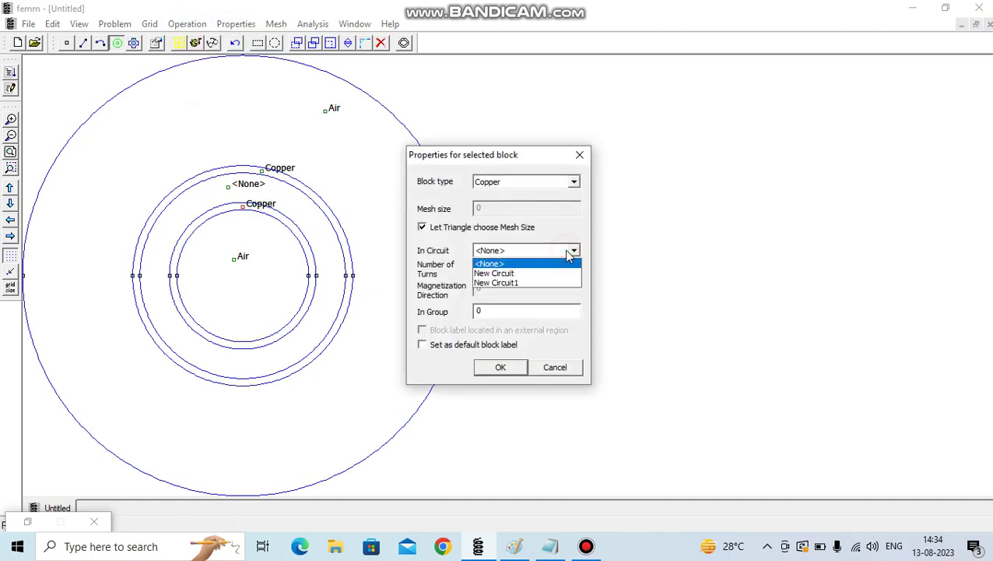
pyautogui.click(525, 274)
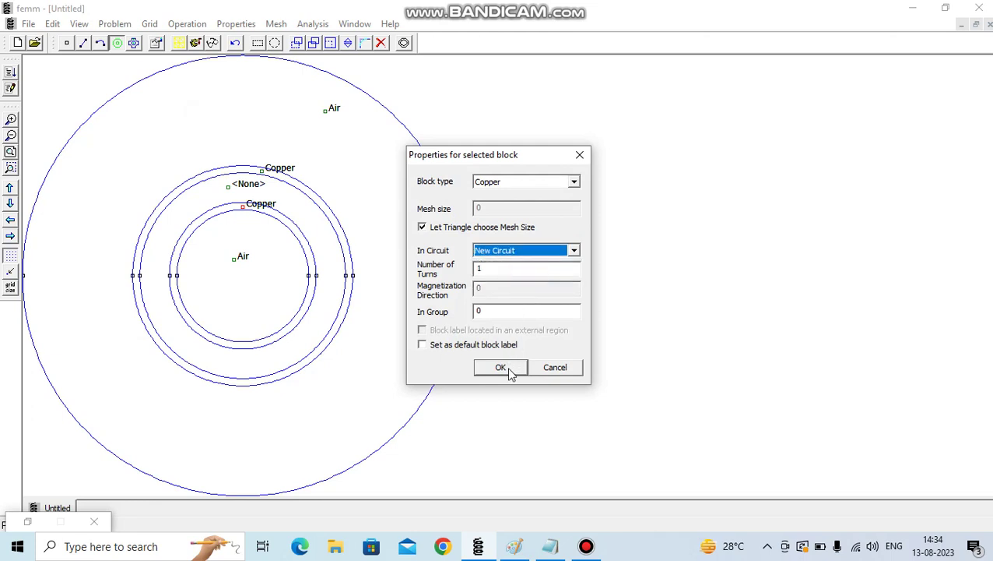
pyautogui.click(484, 267)
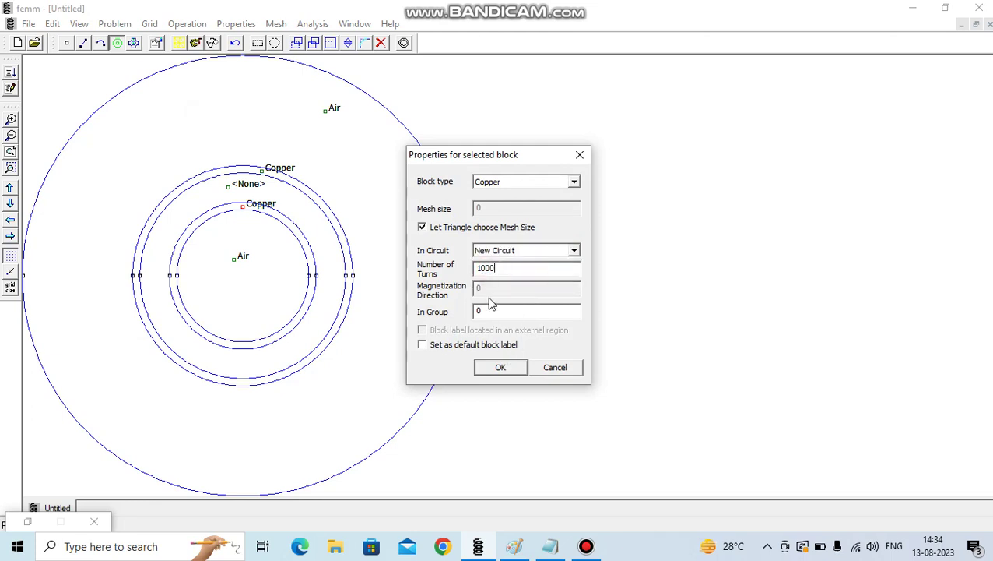
pyautogui.click(500, 367)
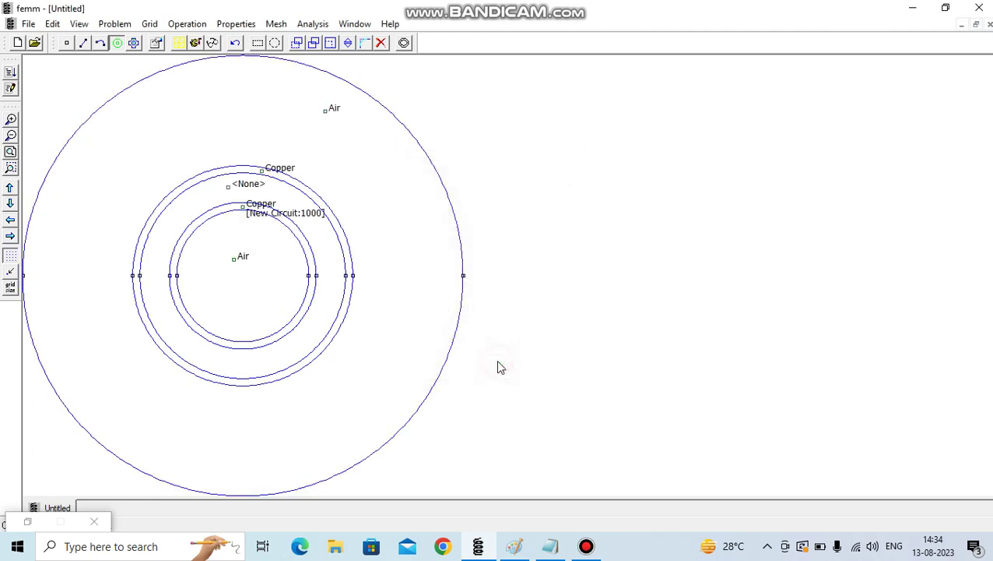
# Put the outer copper ring in New Circuit1 with 1000 turns.
pyautogui.click(285, 172)
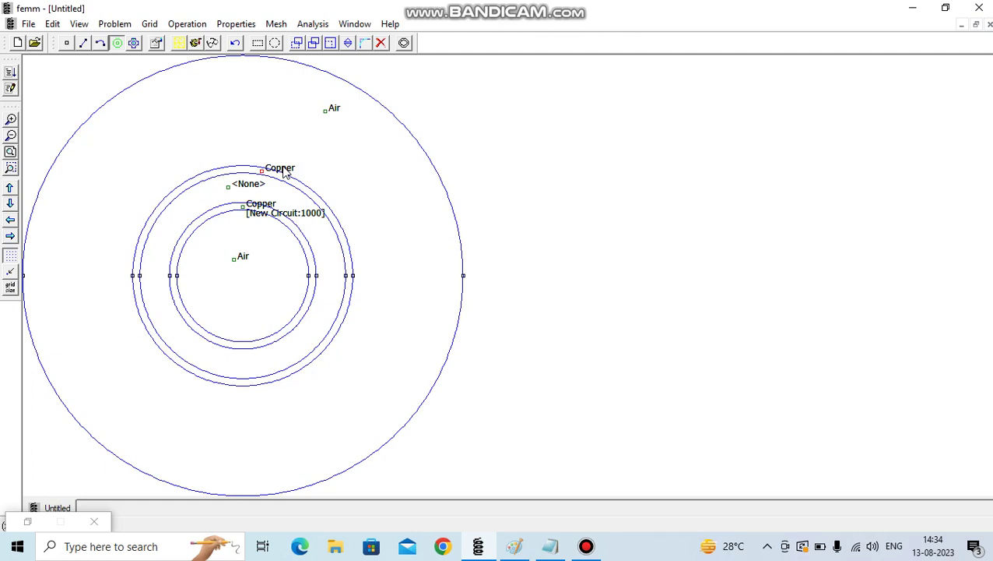
pyautogui.rightClick(285, 172)
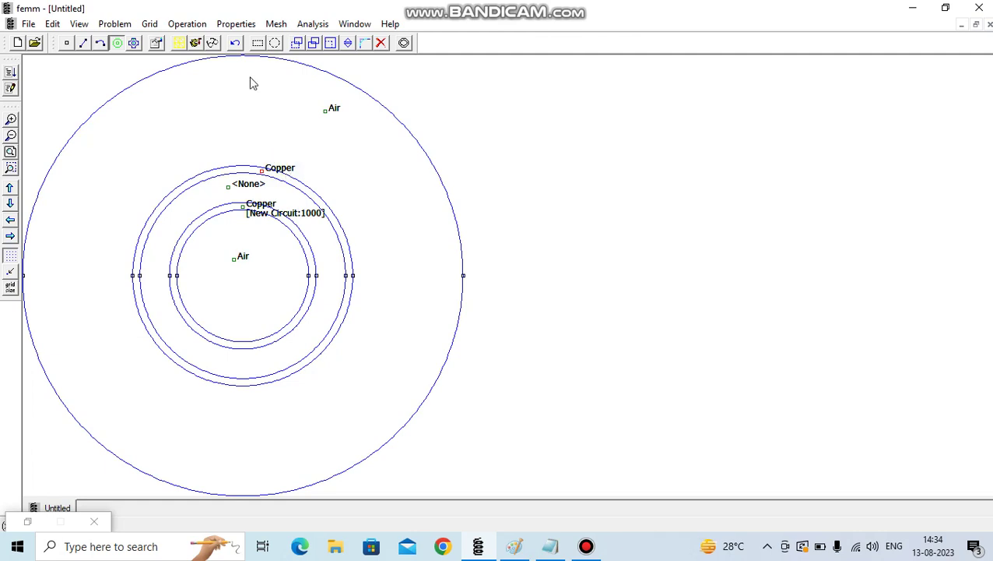
pyautogui.click(193, 23)
pyautogui.click(220, 127)
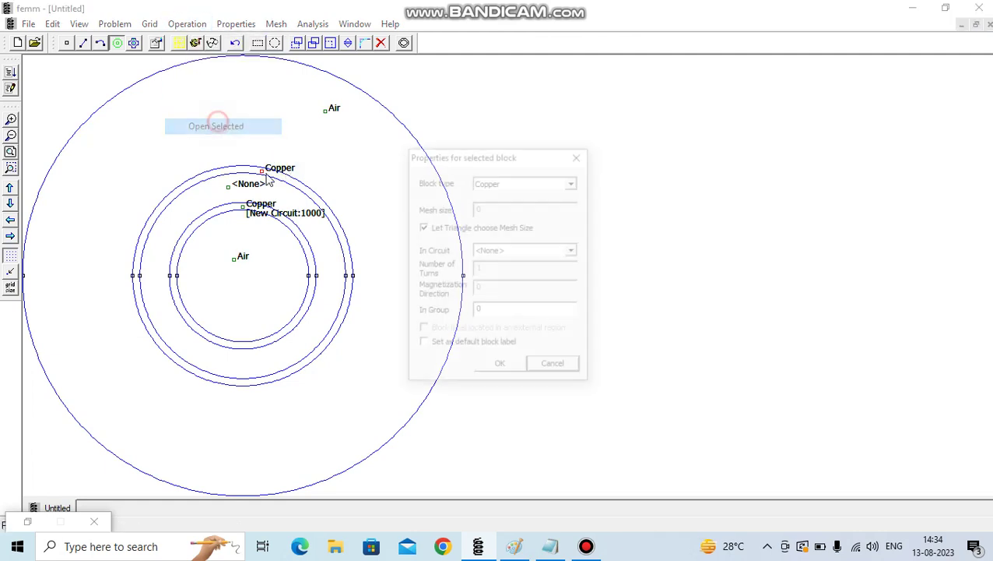
pyautogui.click(574, 250)
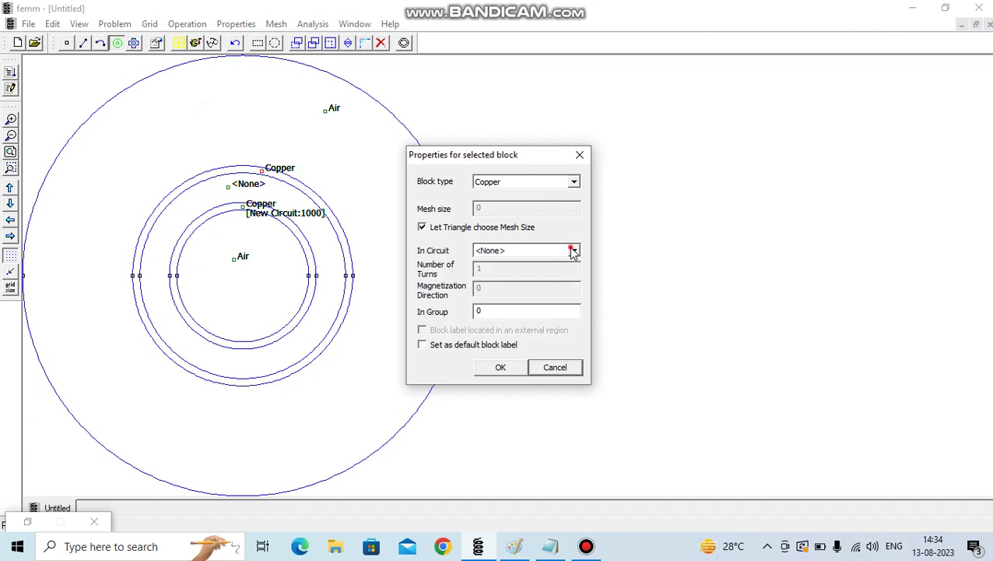
pyautogui.click(514, 278)
pyautogui.click(491, 269)
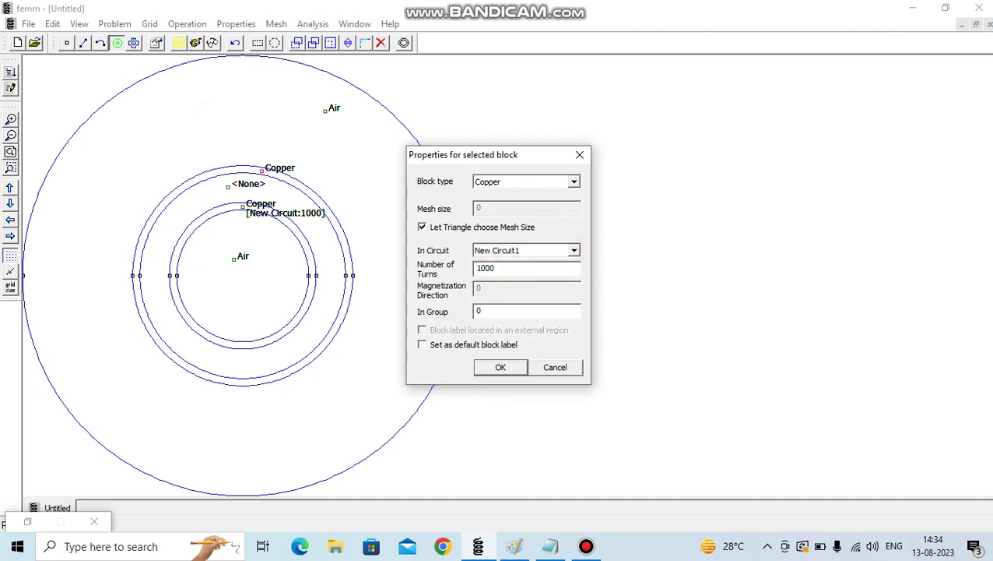
pyautogui.click(510, 369)
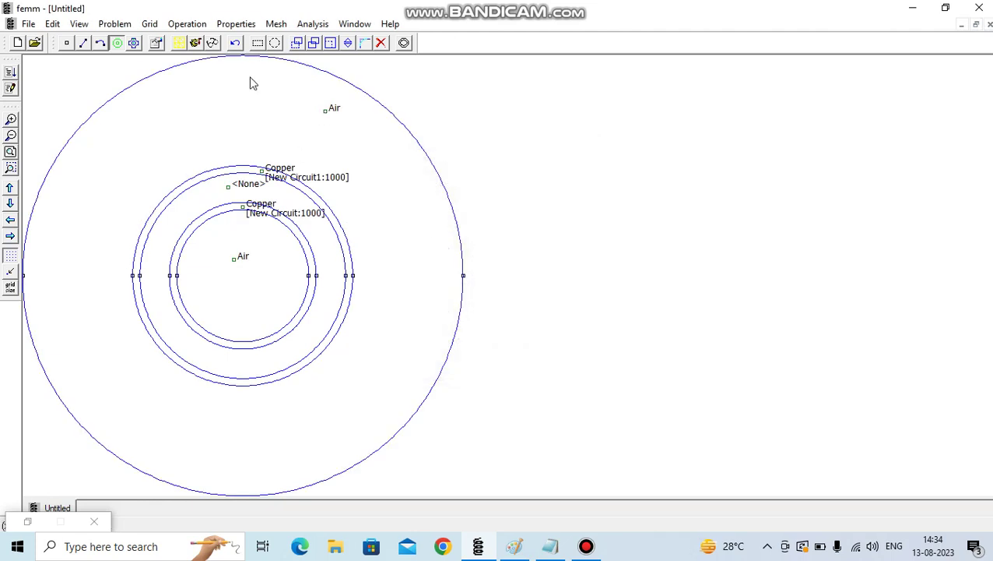
# Define a new Iron material with linear B-H and relative permeability 1000 in x and y.
pyautogui.click(236, 23)
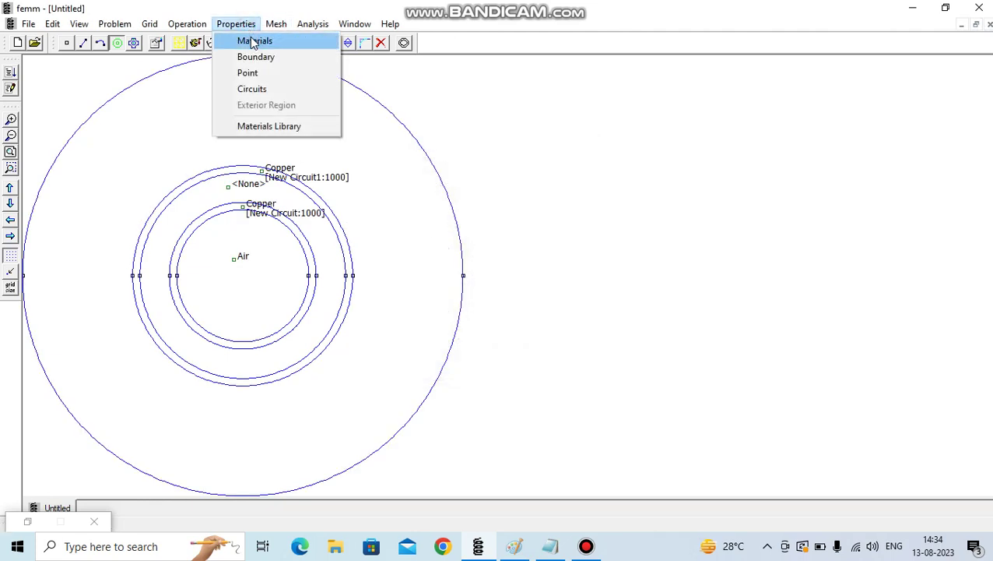
pyautogui.click(251, 43)
pyautogui.click(470, 275)
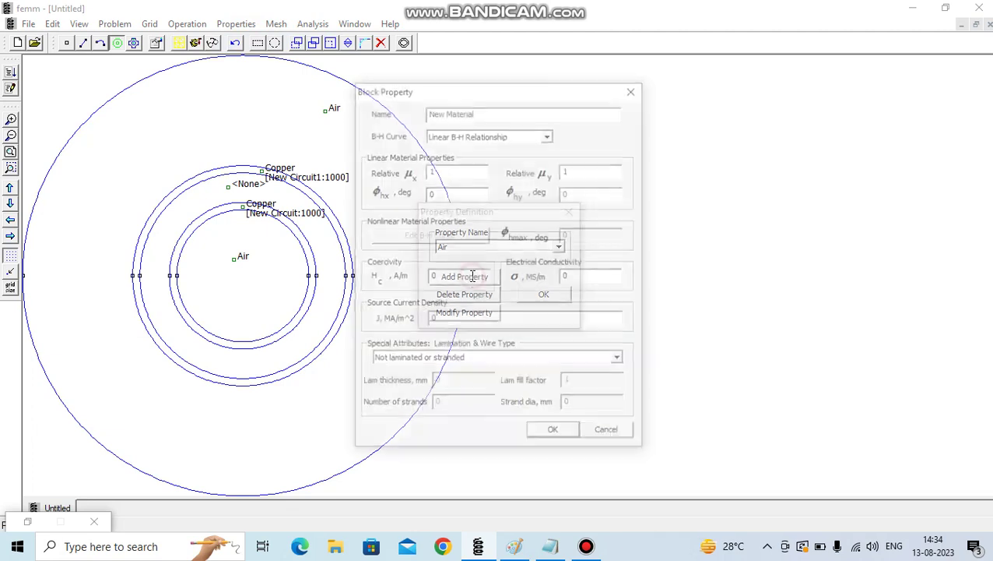
pyautogui.moveTo(490, 112); pyautogui.dragTo(410, 117)
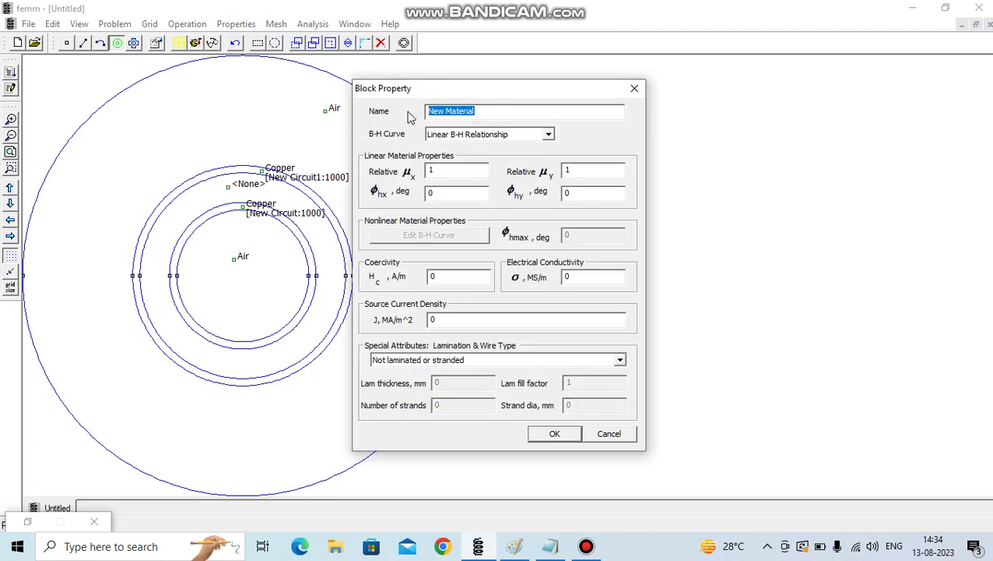
pyautogui.write('Iron')
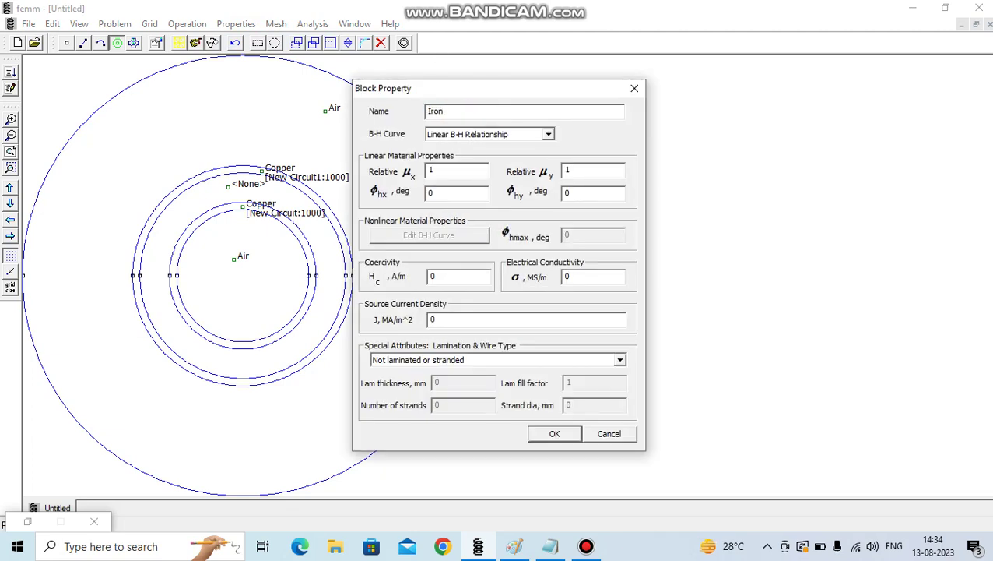
pyautogui.click(450, 170)
pyautogui.click(576, 170)
pyautogui.click(554, 433)
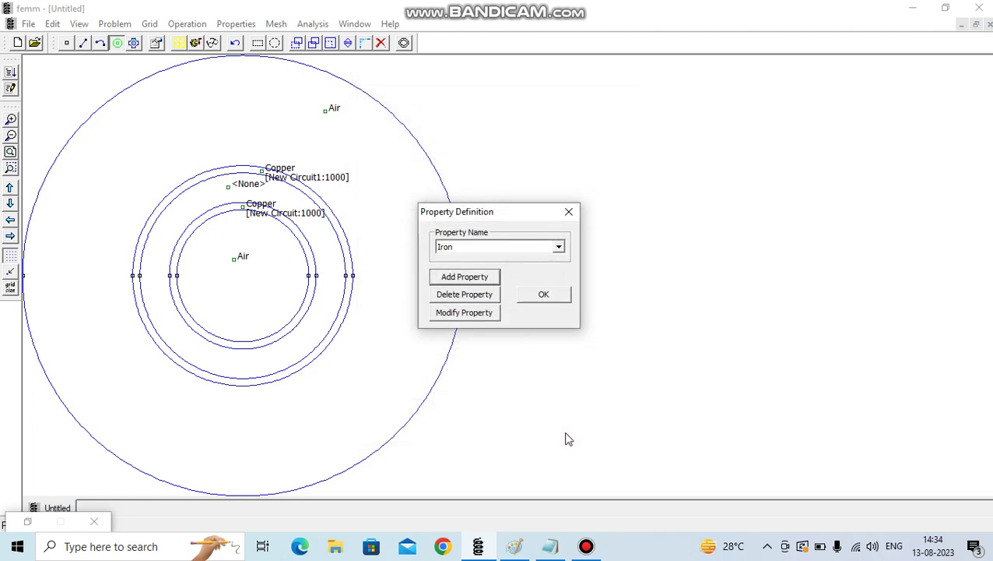
pyautogui.click(549, 294)
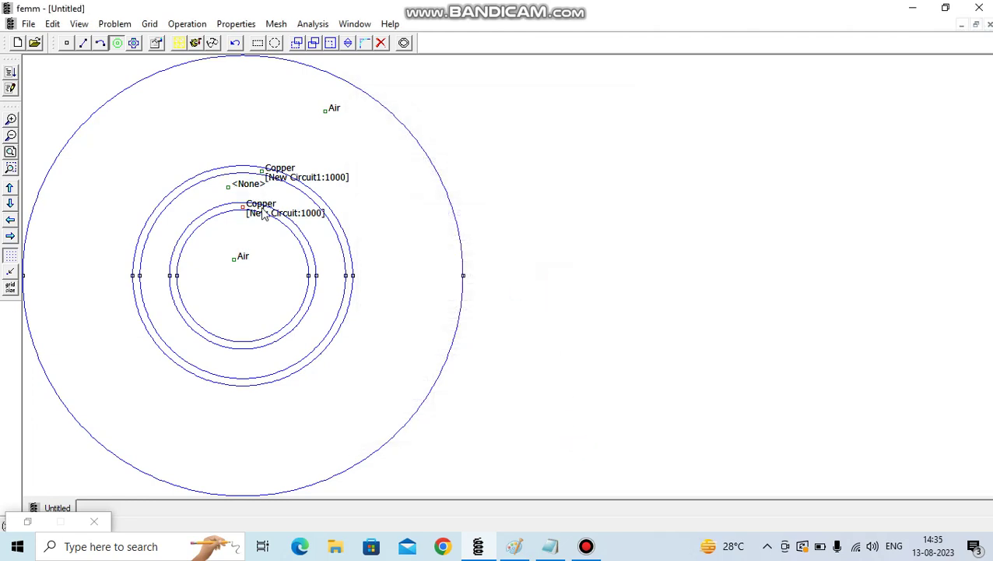
# Set the unassigned gap-region label between the two copper rings to Iron.
pyautogui.click(235, 186)
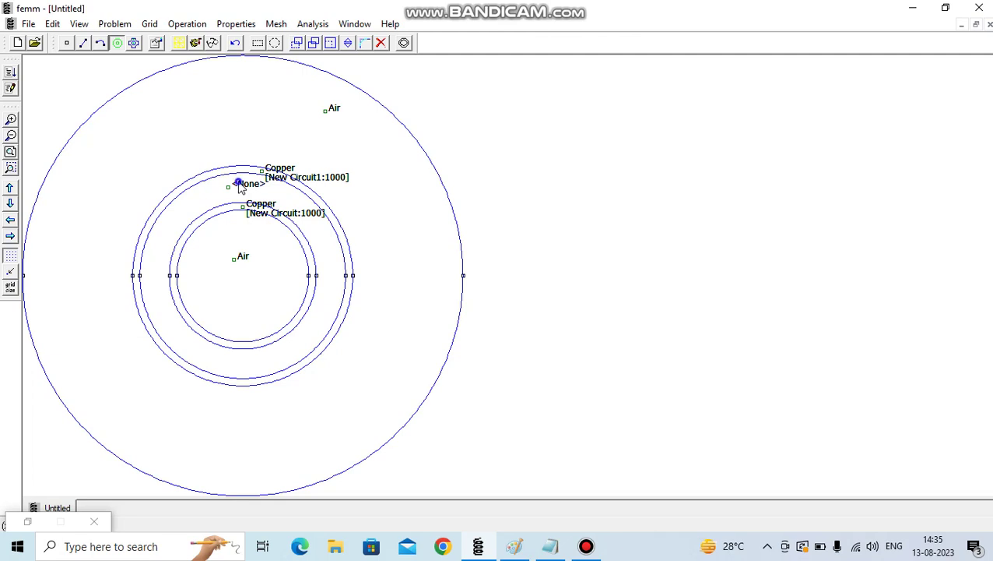
pyautogui.click(183, 24)
pyautogui.click(211, 125)
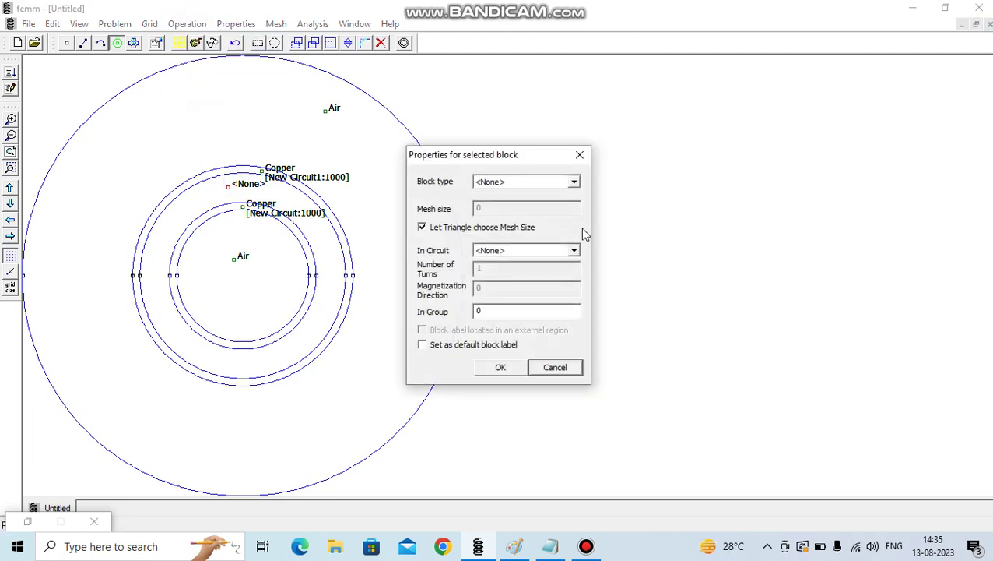
pyautogui.click(574, 182)
pyautogui.click(528, 163)
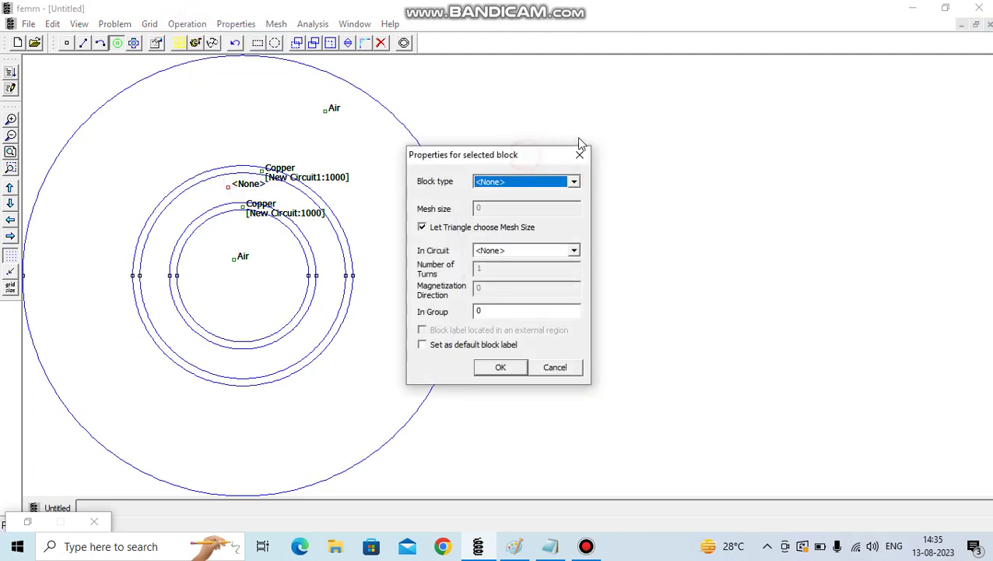
pyautogui.moveTo(508, 155); pyautogui.dragTo(570, 135)
pyautogui.click(586, 164)
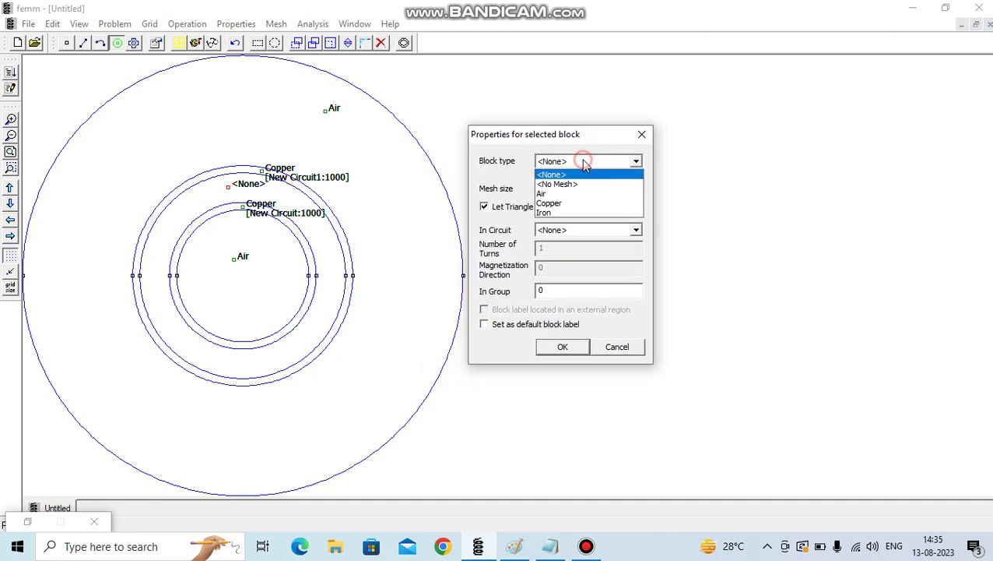
pyautogui.click(549, 212)
pyautogui.click(563, 348)
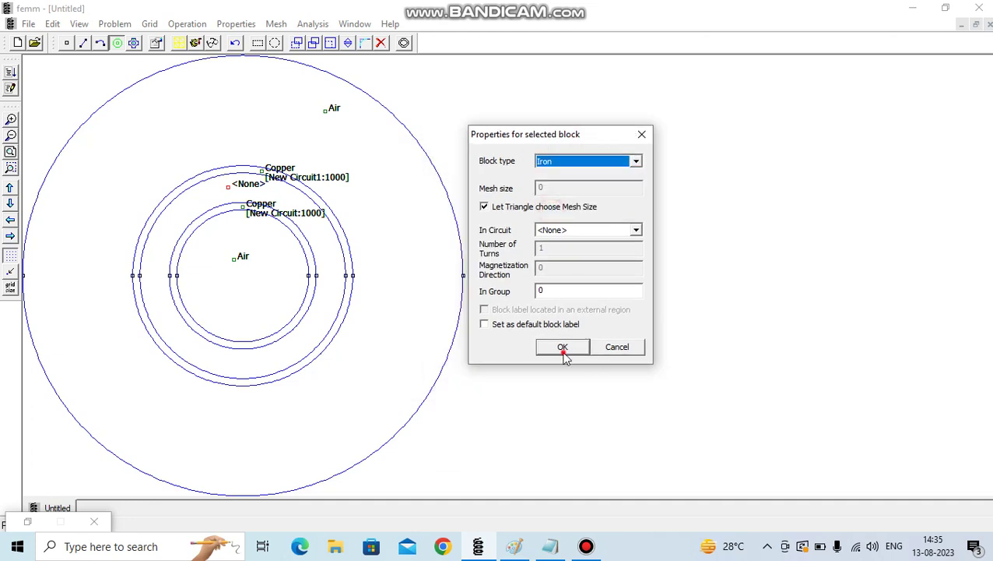
pyautogui.click(101, 43)
# Assign the New Boundary condition to the upper and lower arcs of the outer air circle.
pyautogui.click(337, 480)
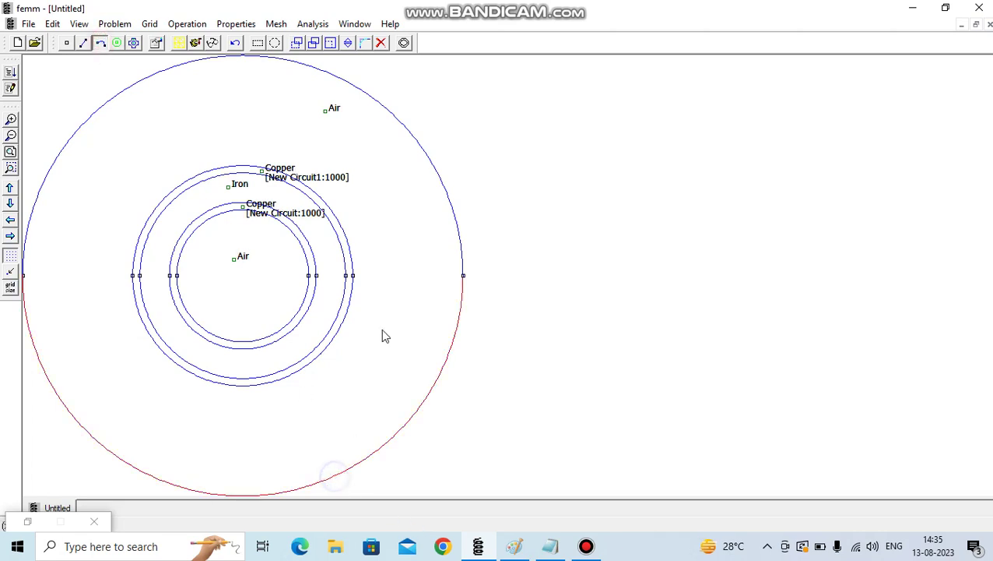
pyautogui.click(377, 102)
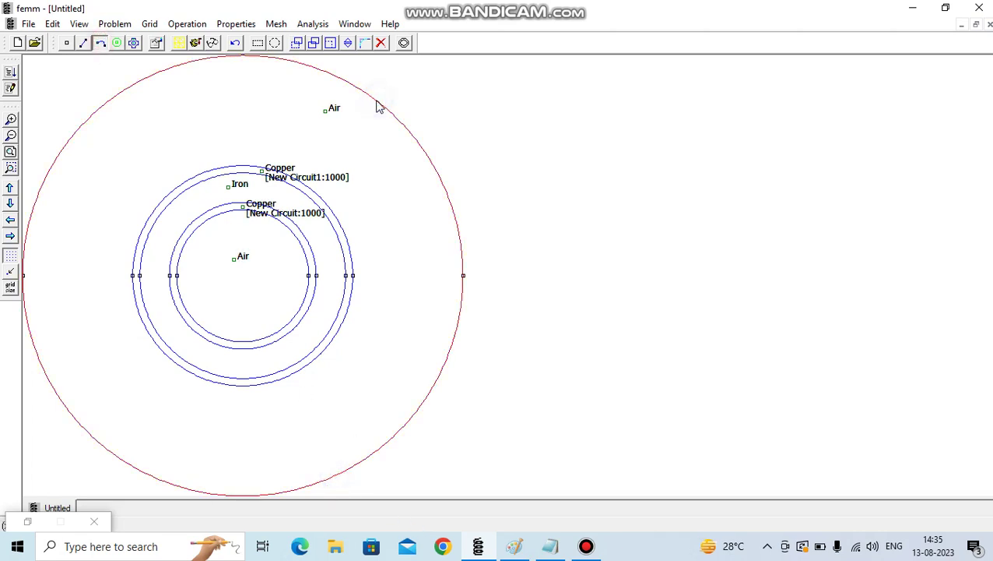
pyautogui.click(187, 23)
pyautogui.click(212, 126)
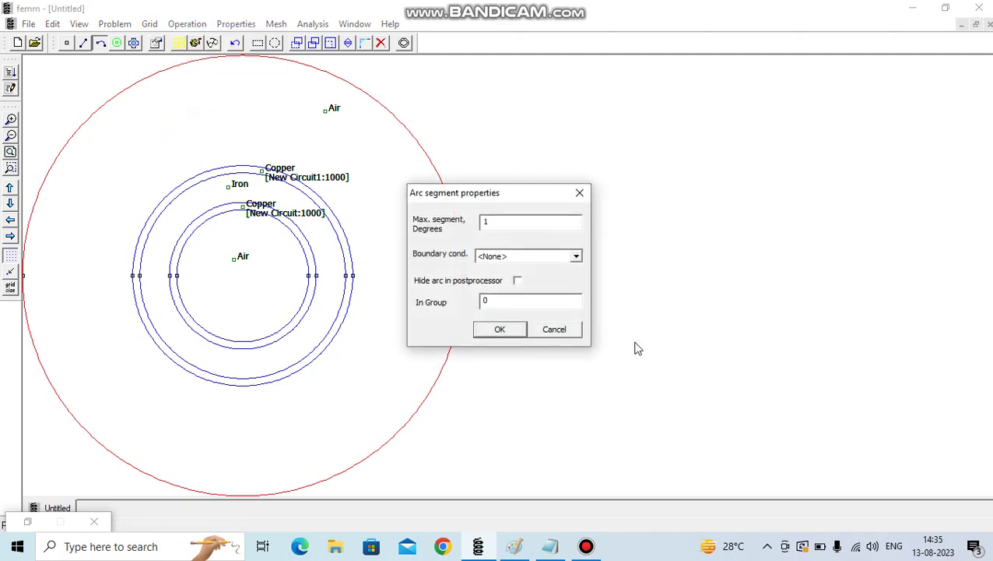
pyautogui.click(576, 256)
pyautogui.click(538, 279)
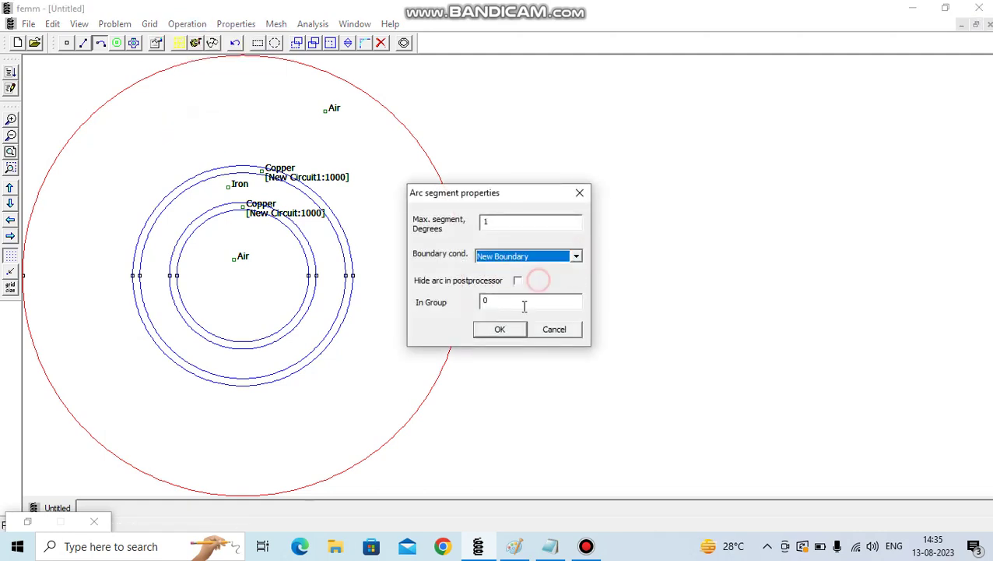
pyautogui.click(514, 332)
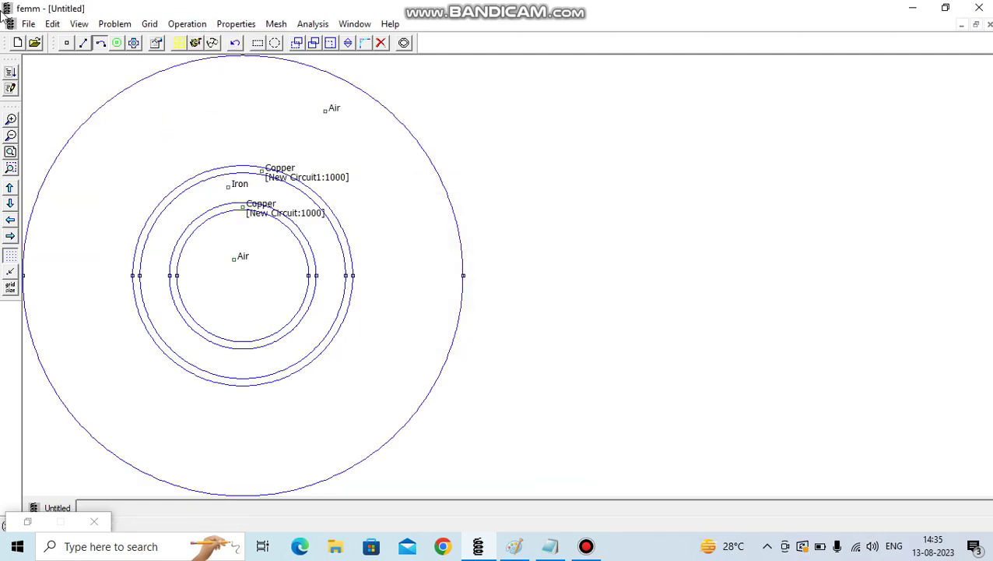
# Save the model as Untitled_1.FEM, overwriting the existing file, then start meshing.
pyautogui.click(28, 24)
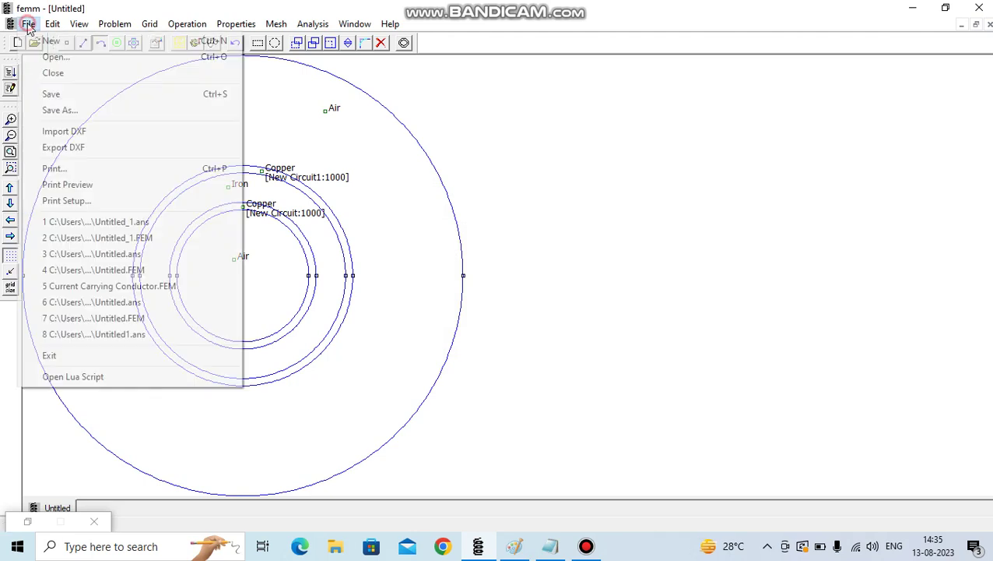
pyautogui.click(61, 110)
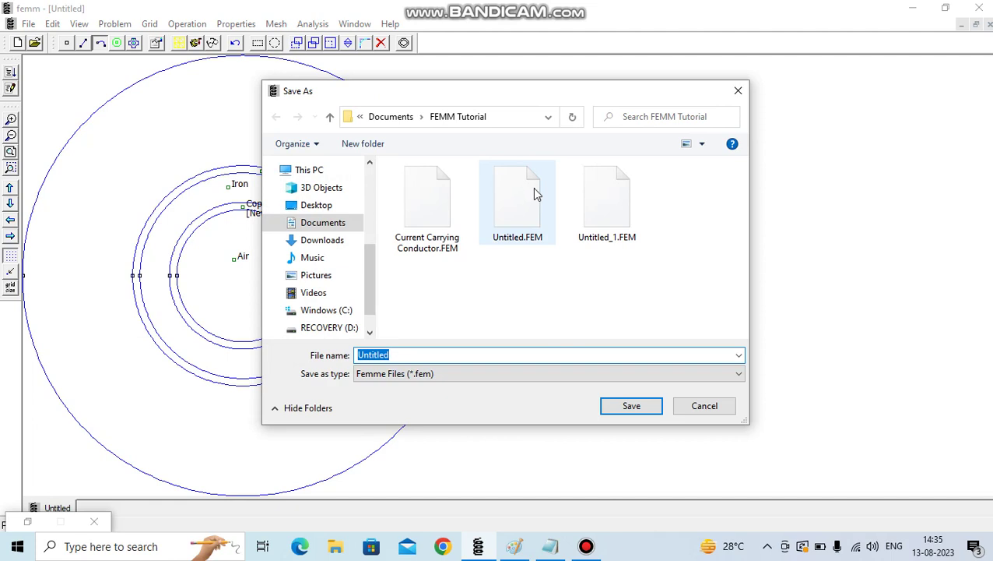
pyautogui.click(521, 197)
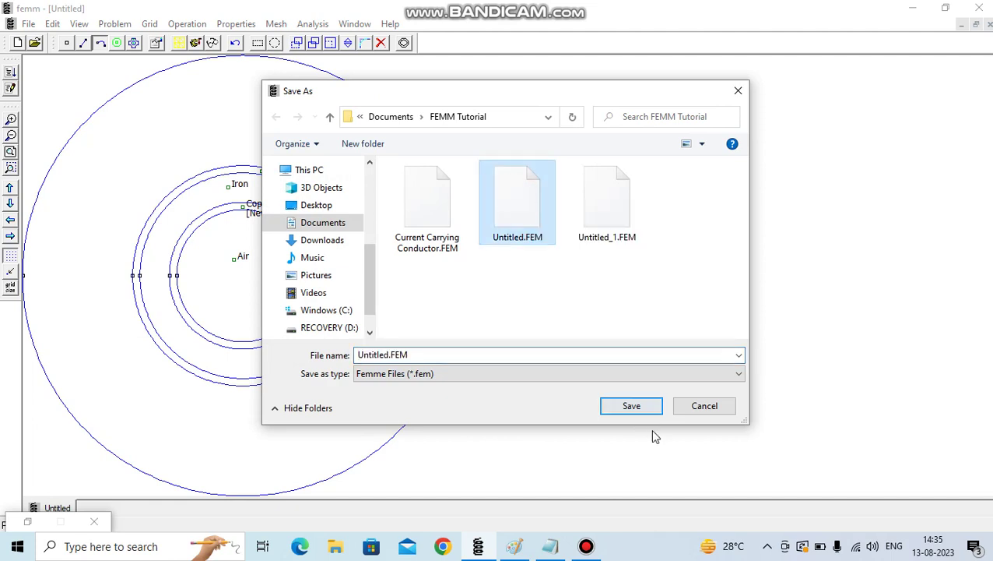
pyautogui.click(602, 220)
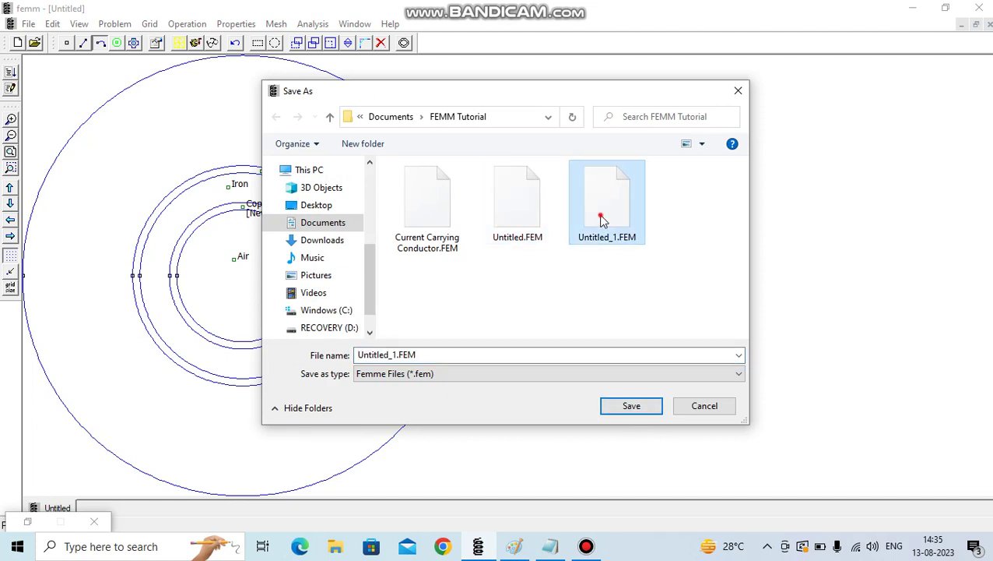
pyautogui.click(632, 406)
pyautogui.click(548, 279)
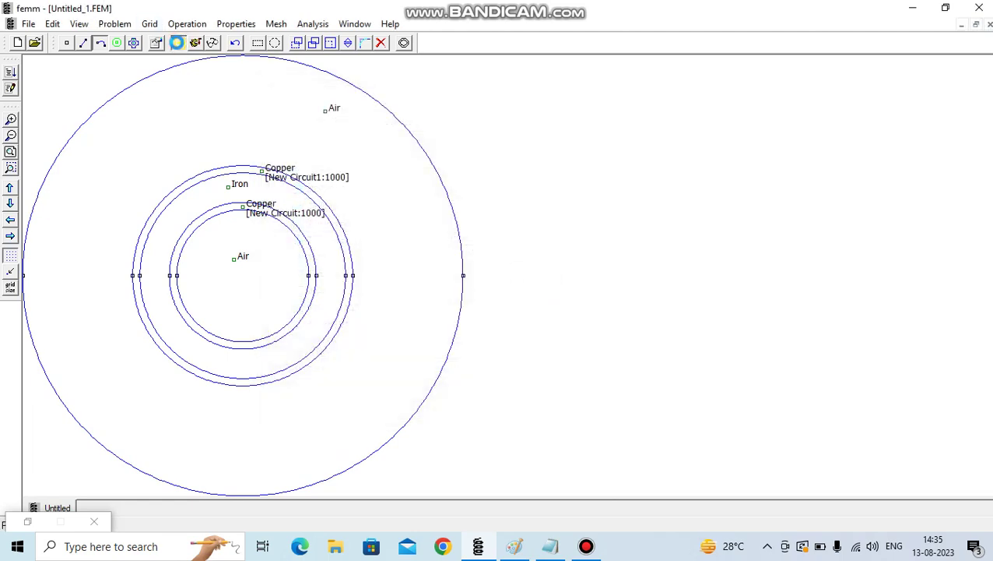
pyautogui.click(177, 42)
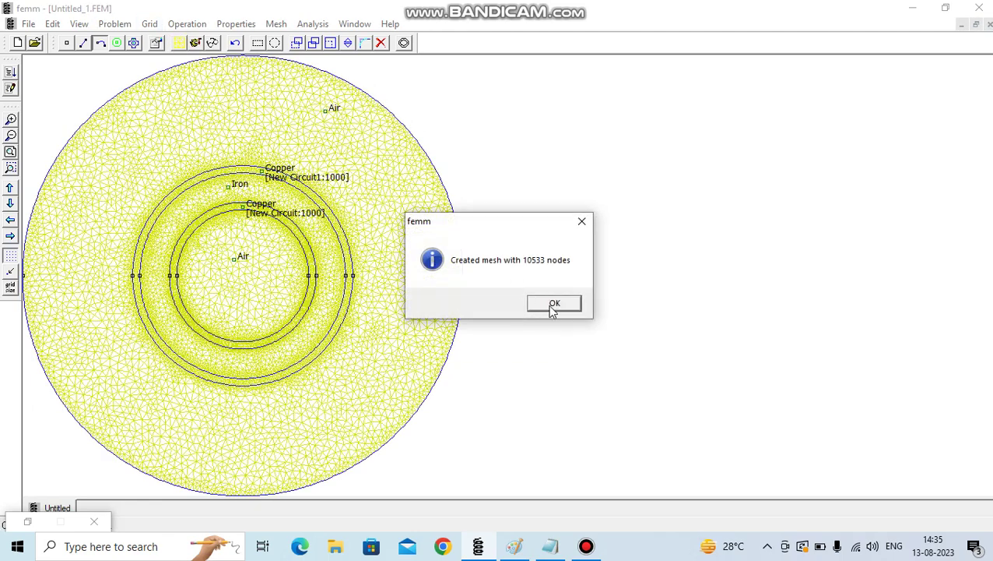
# Accept the 10533-node mesh message and display the solved flux-line plot.
pyautogui.click(553, 304)
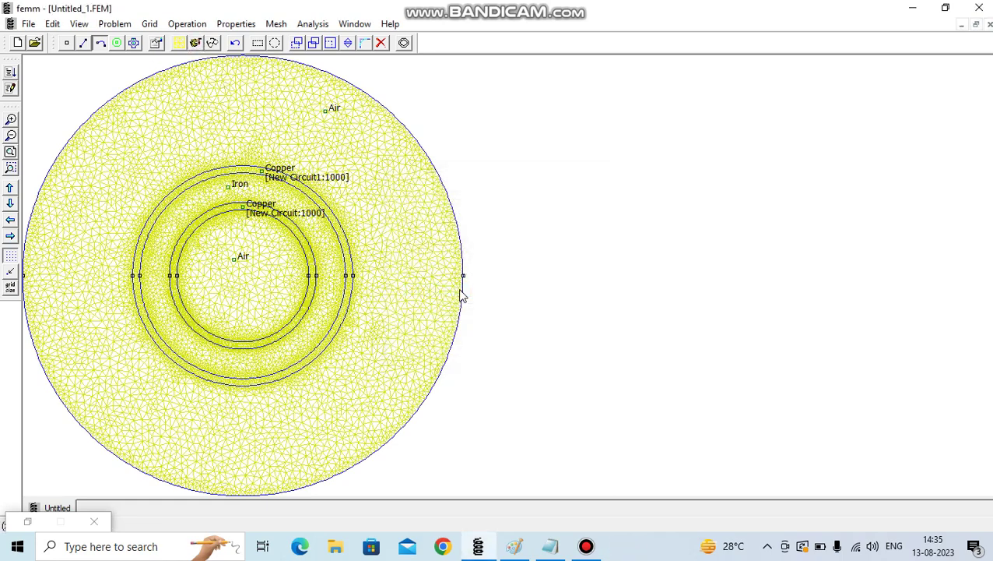
pyautogui.click(212, 43)
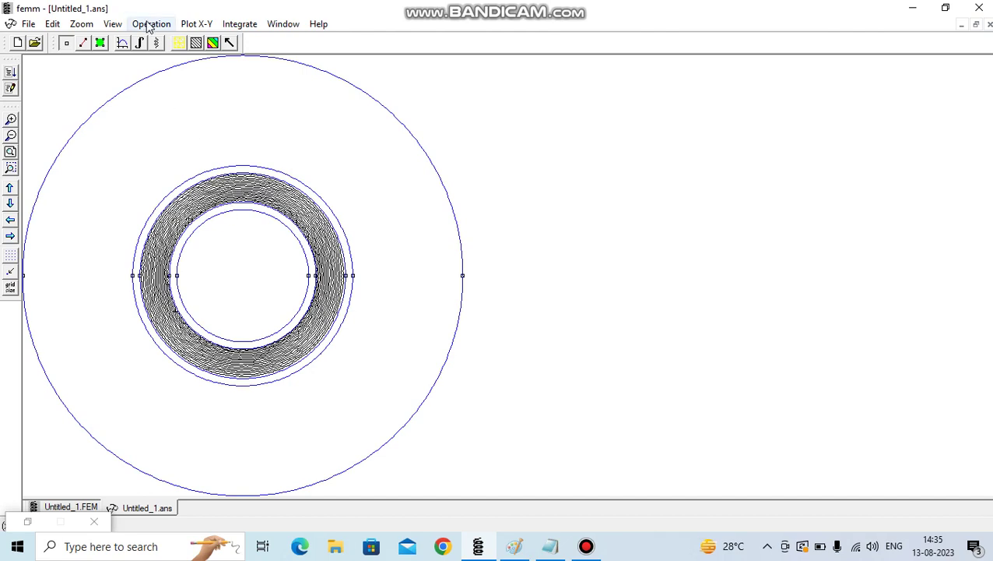
pyautogui.click(157, 43)
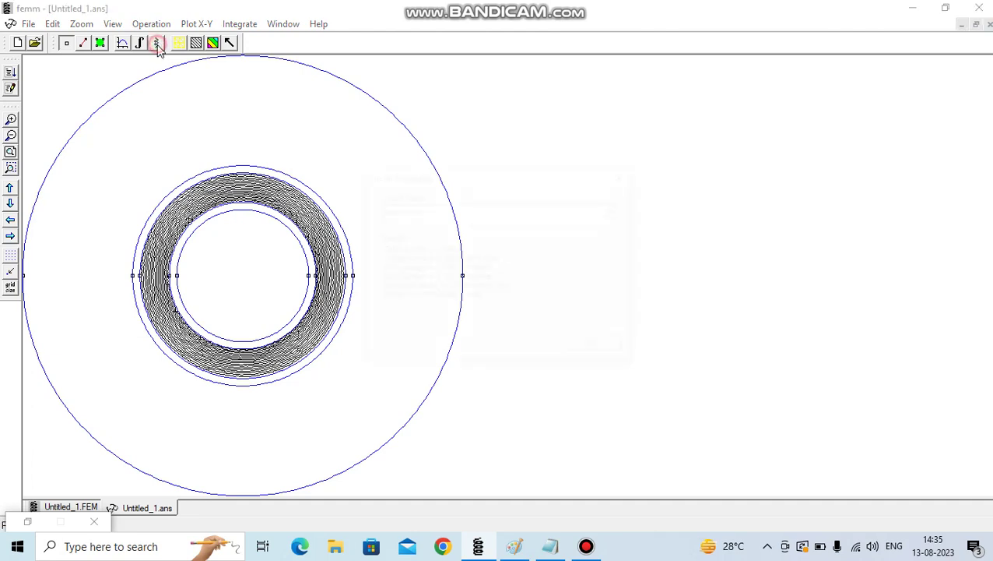
pyautogui.moveTo(523, 179); pyautogui.dragTo(524, 229)
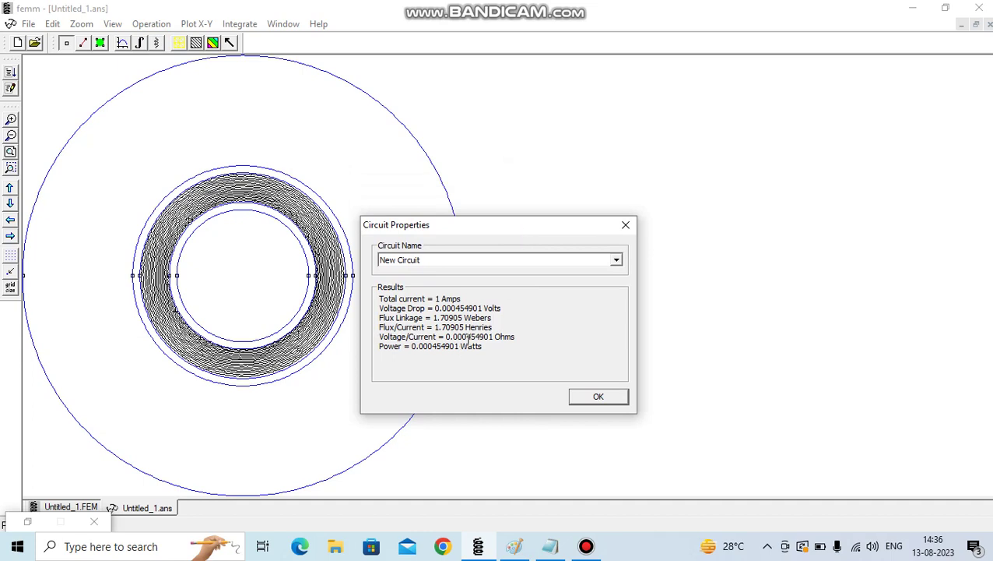
pyautogui.click(597, 397)
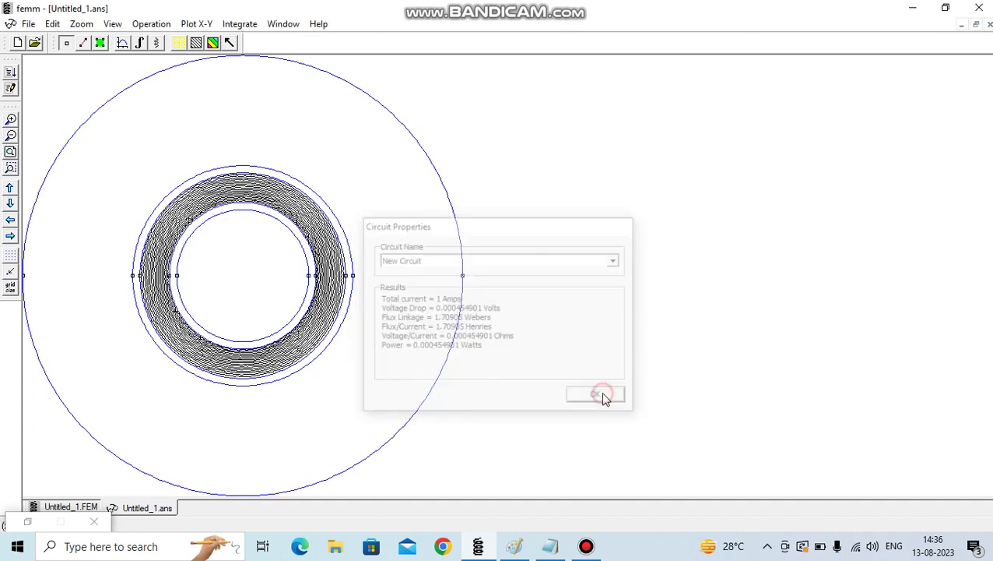
pyautogui.click(93, 524)
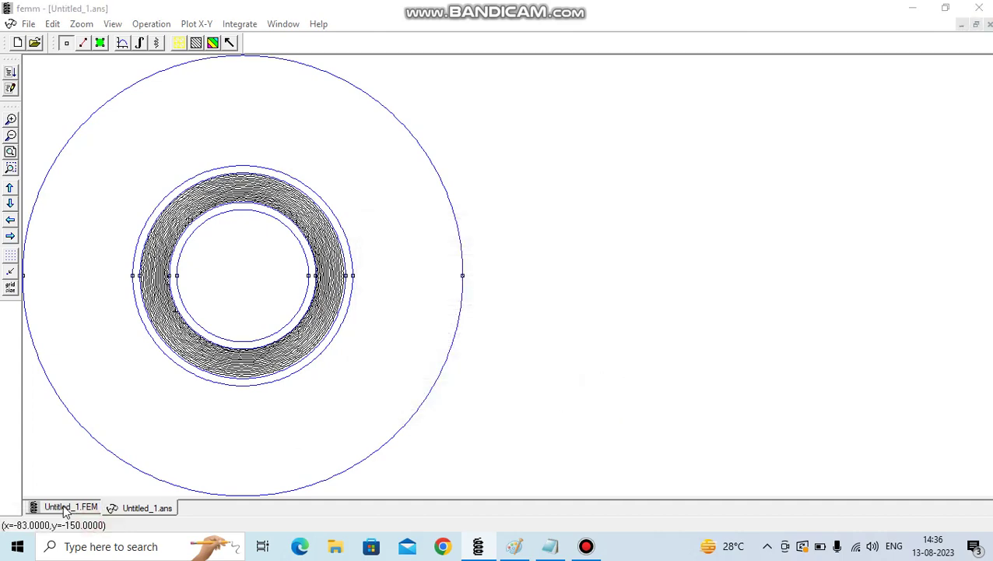
# Set the problem definition's length units to Millimeters and depth to 20.
pyautogui.click(67, 506)
pyautogui.click(116, 25)
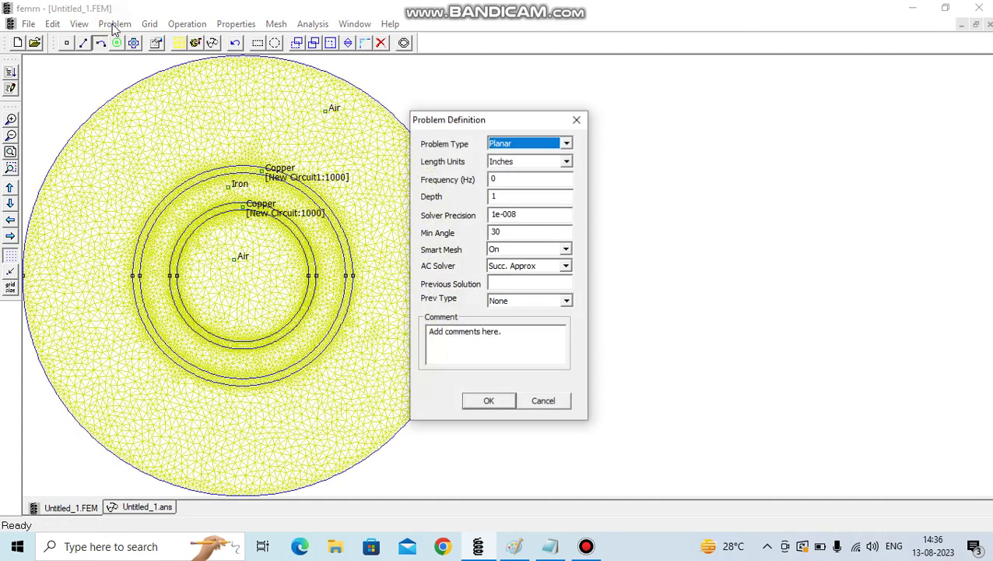
pyautogui.click(566, 162)
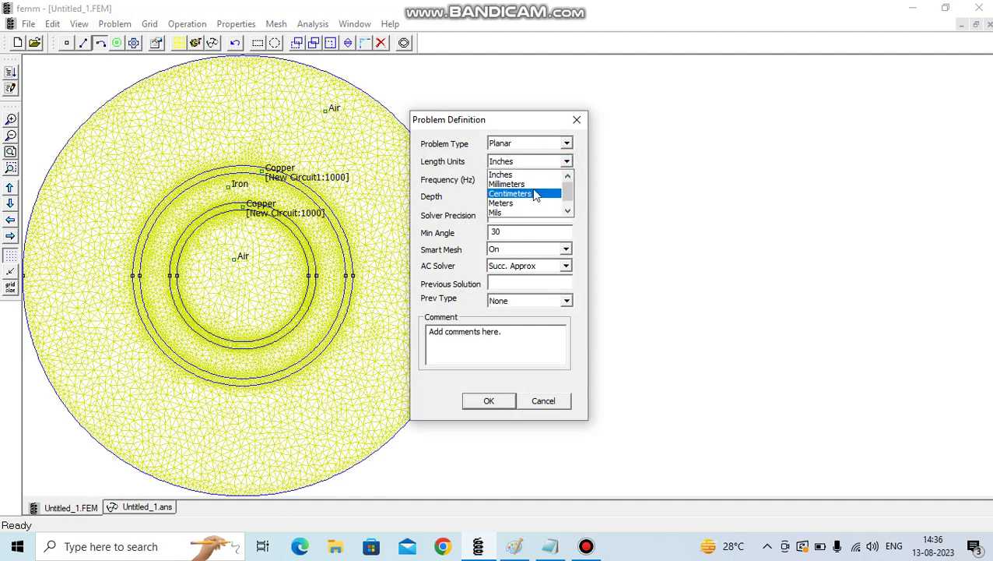
pyautogui.click(536, 182)
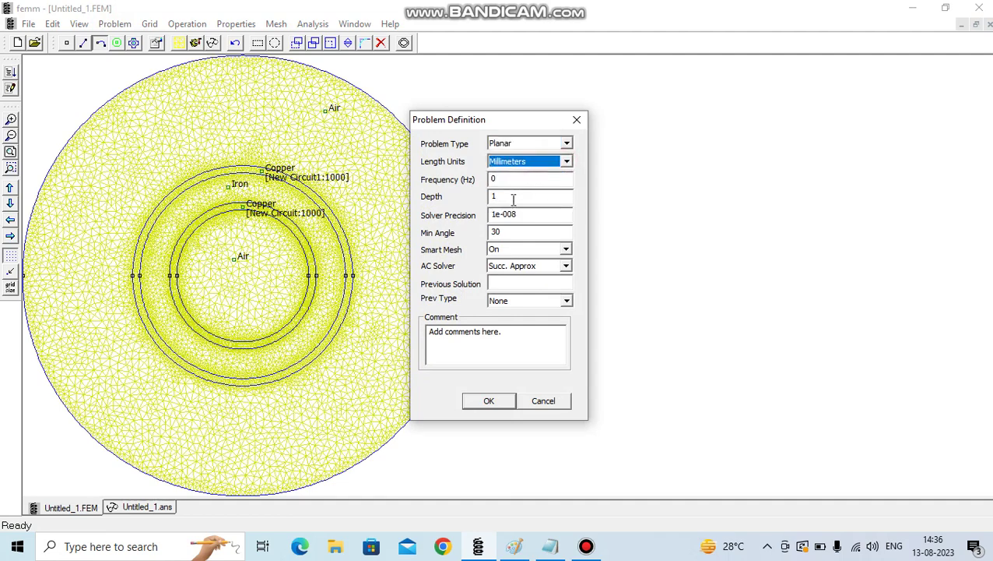
pyautogui.click(513, 197)
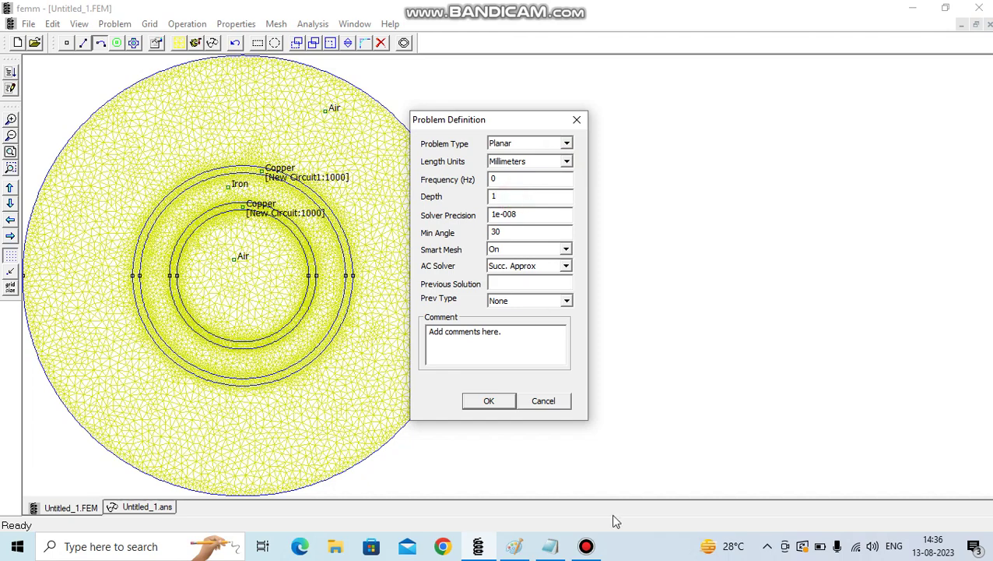
pyautogui.click(515, 548)
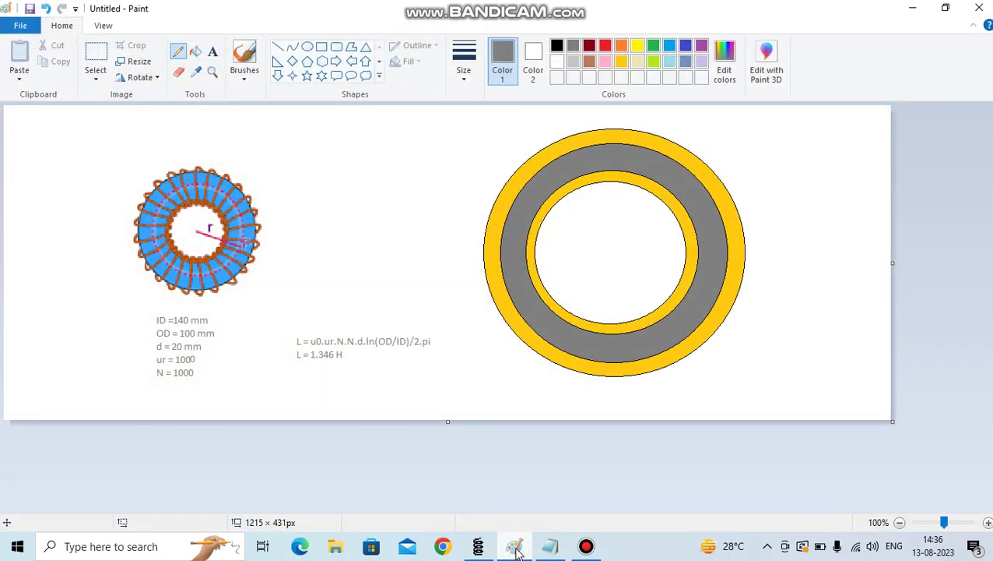
pyautogui.click(515, 547)
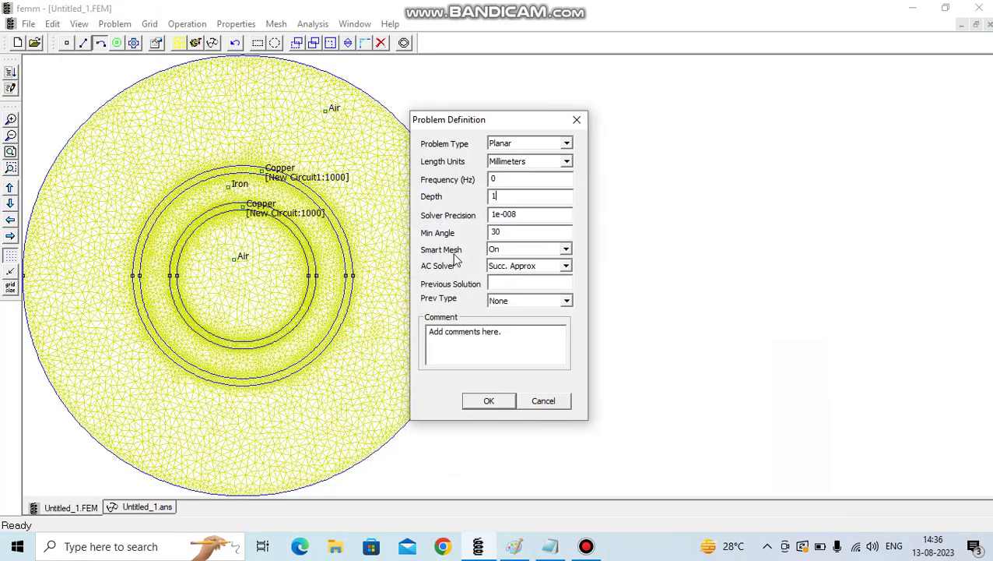
pyautogui.write('20')
pyautogui.click(490, 404)
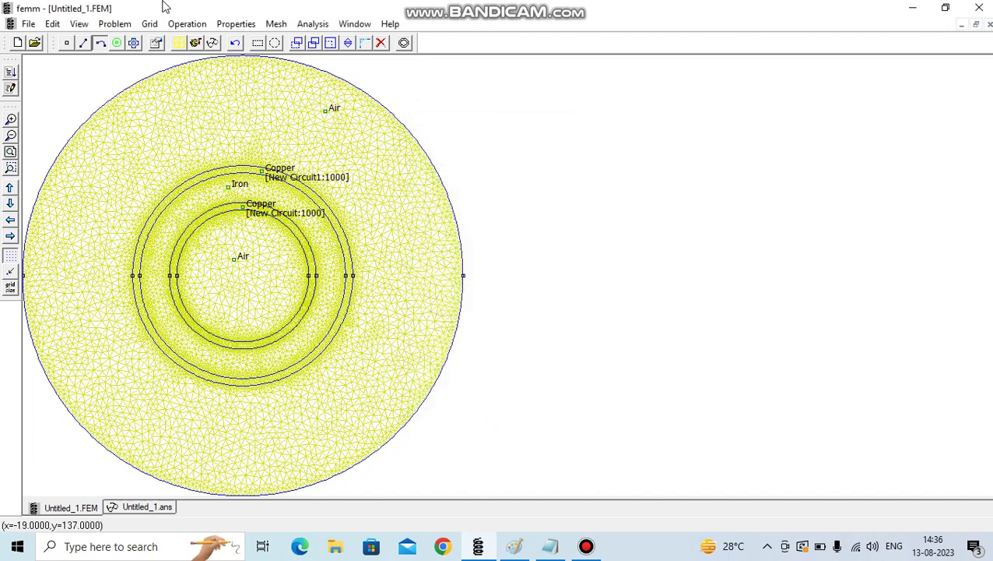
# Re-run the analysis and close the outdated Untitled_1.ans results window.
pyautogui.click(196, 43)
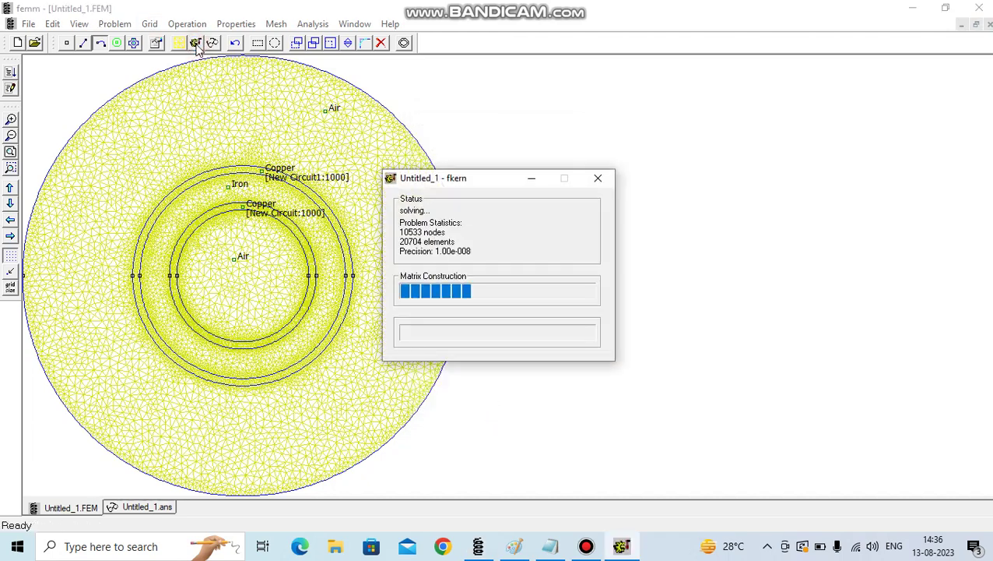
pyautogui.click(137, 507)
pyautogui.click(176, 501)
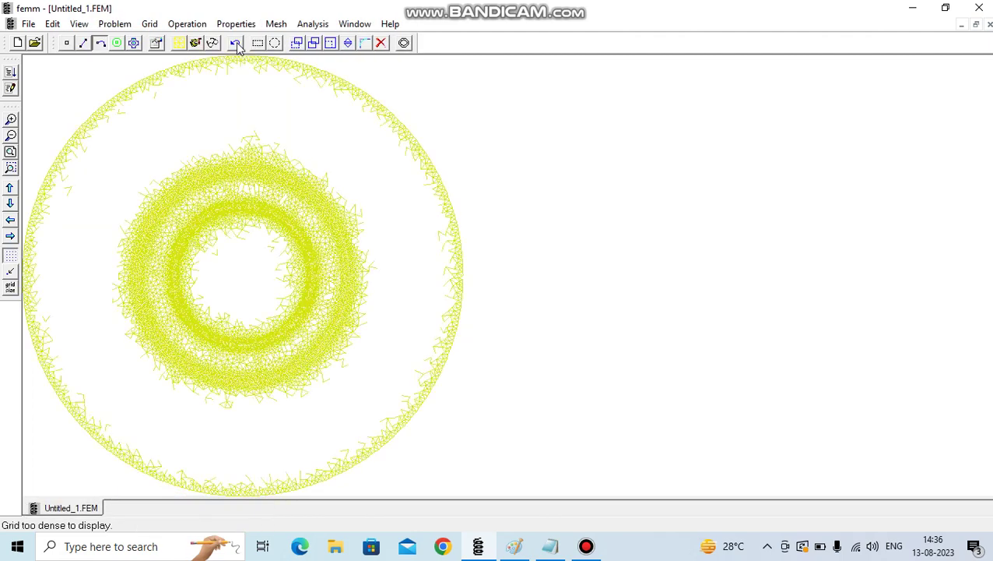
# Open the new flux plot and compare the circuit's 1.34571 H inductance with the sketch's 1.346 H.
pyautogui.click(213, 43)
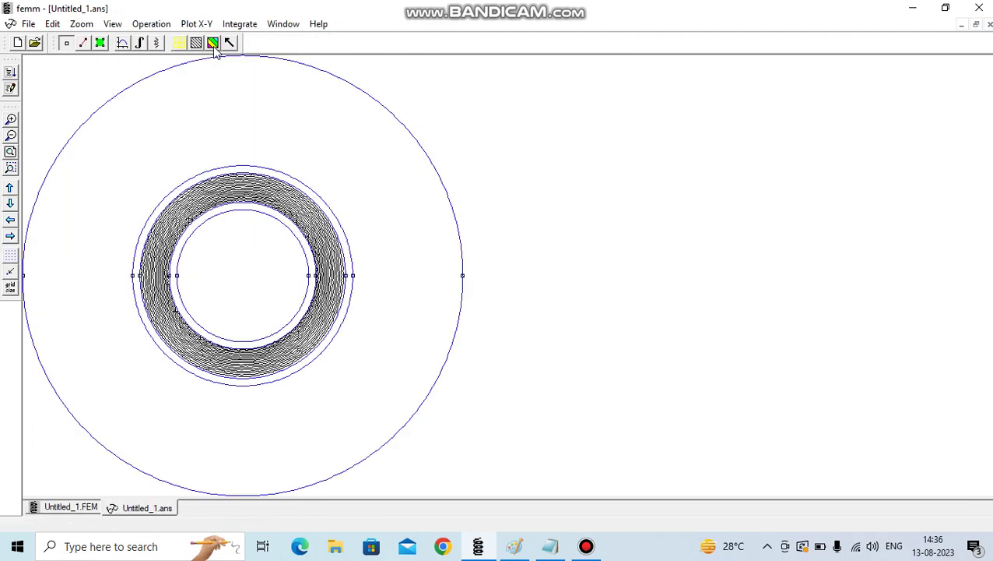
pyautogui.click(156, 43)
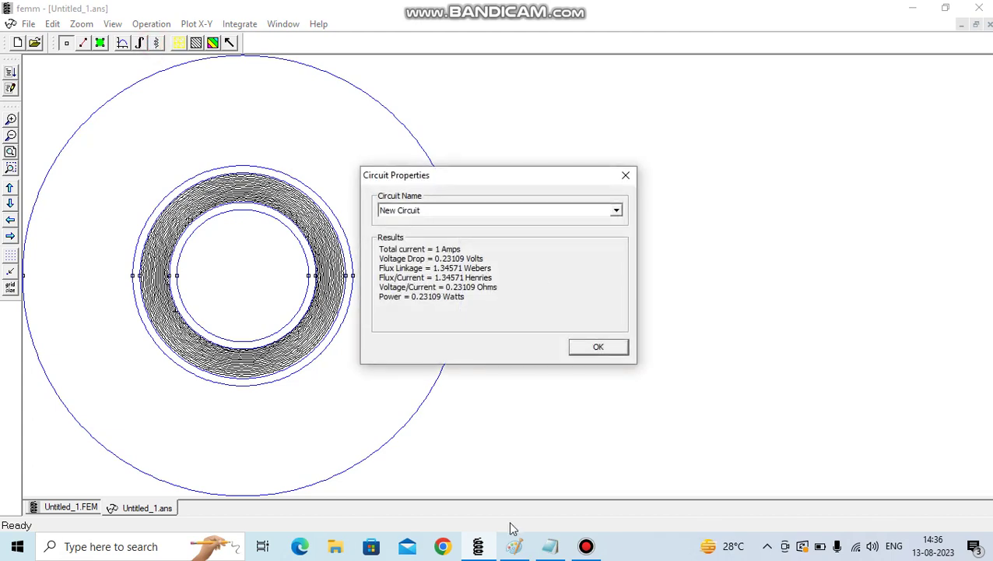
pyautogui.click(550, 546)
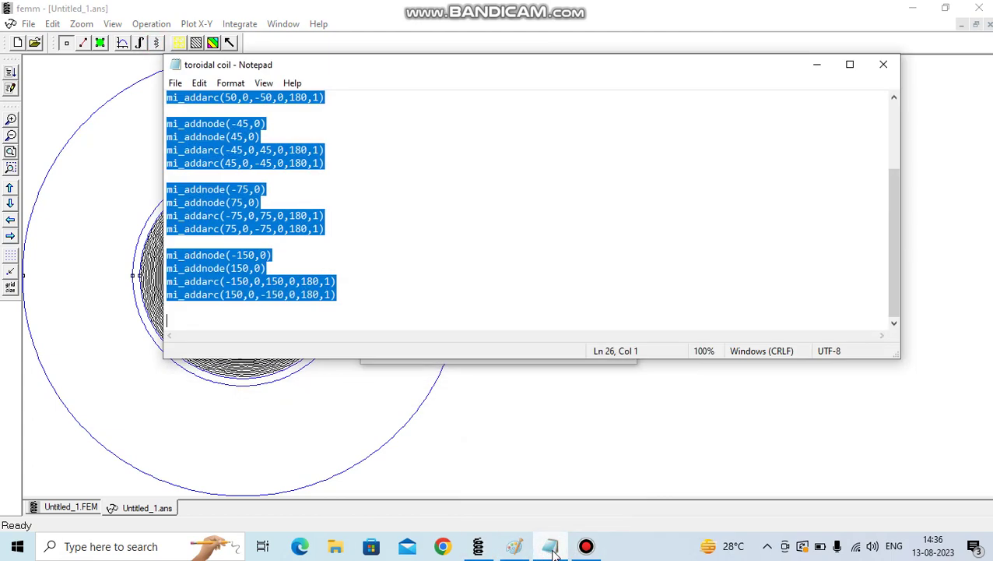
pyautogui.click(550, 546)
pyautogui.click(514, 547)
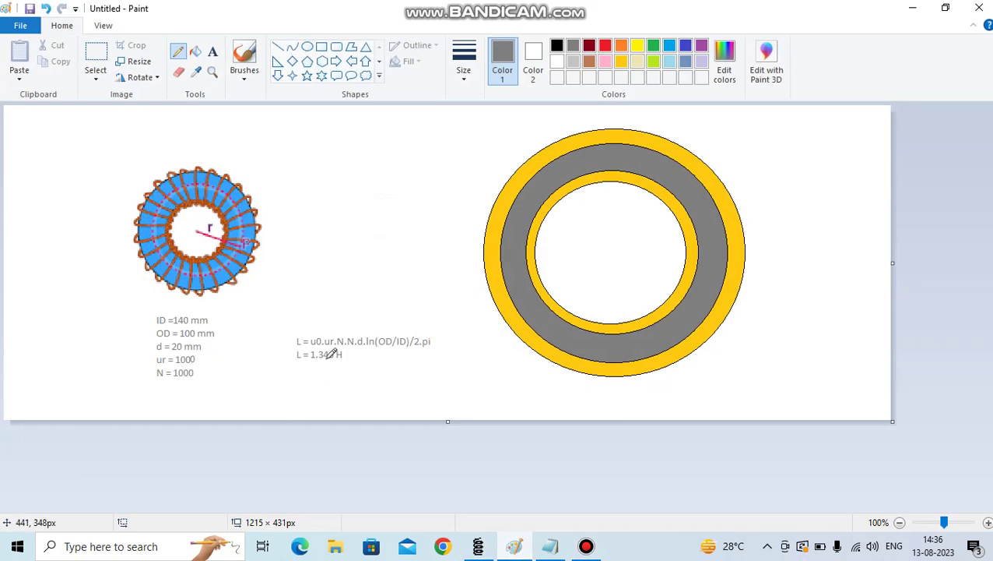
pyautogui.click(913, 7)
pyautogui.click(598, 348)
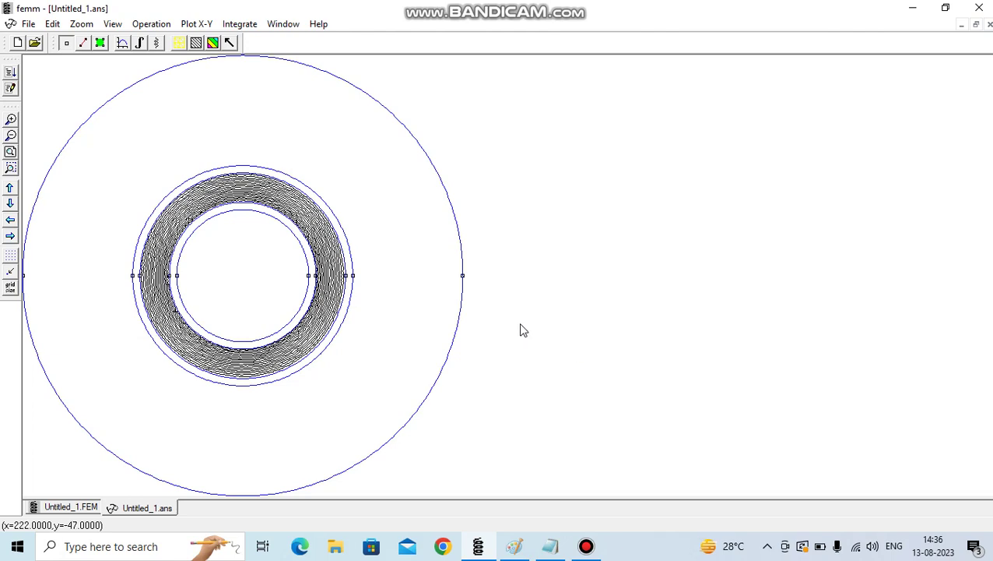
# Integrate magnetic field energy over the coil ring block, giving 0.672717 Joules.
pyautogui.click(101, 44)
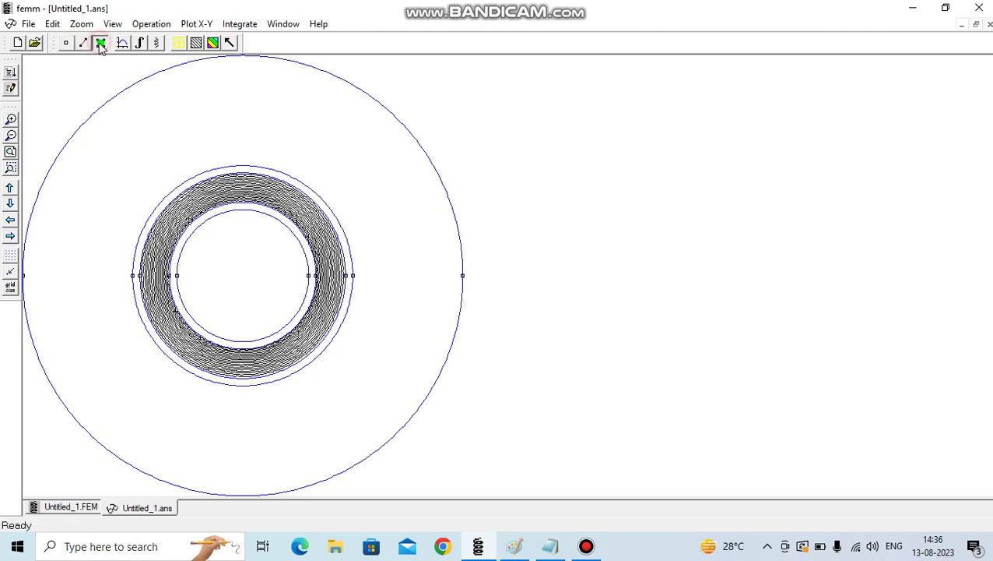
pyautogui.click(328, 247)
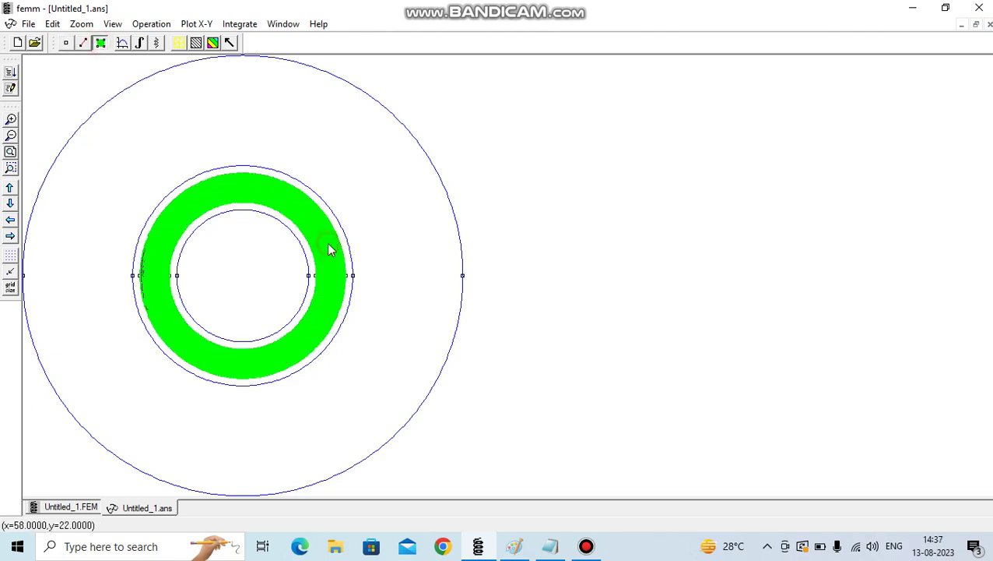
pyautogui.click(140, 44)
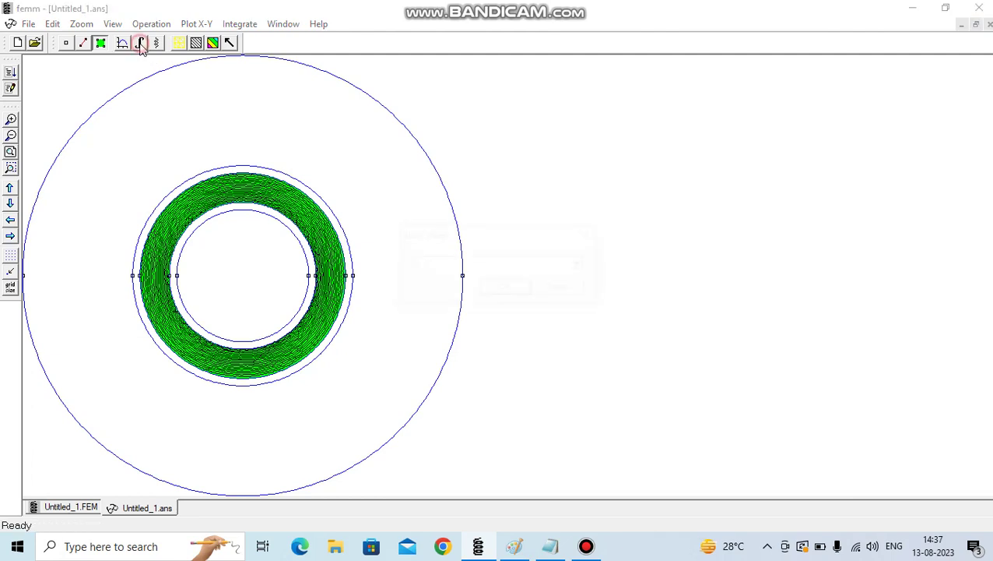
pyautogui.click(582, 265)
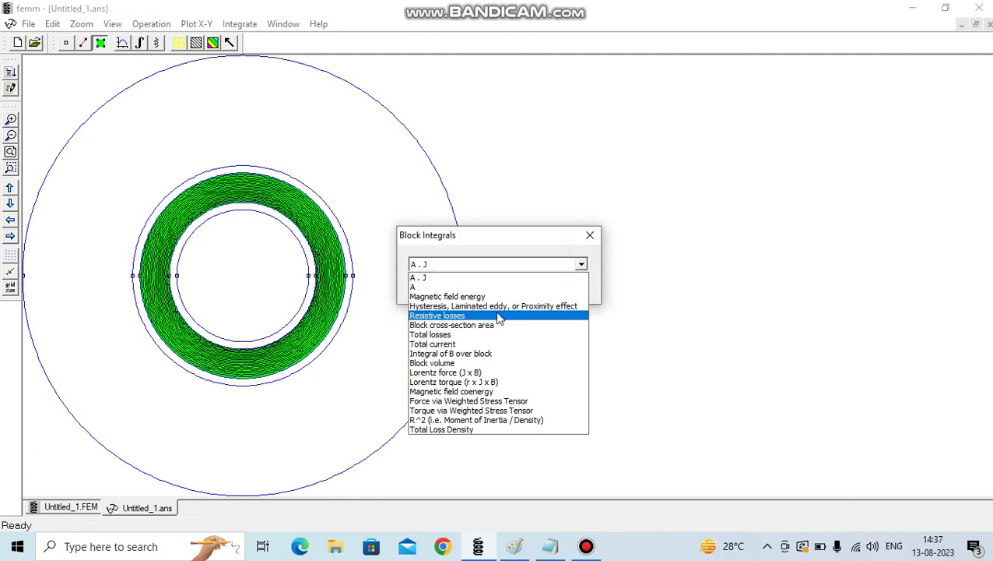
pyautogui.click(484, 297)
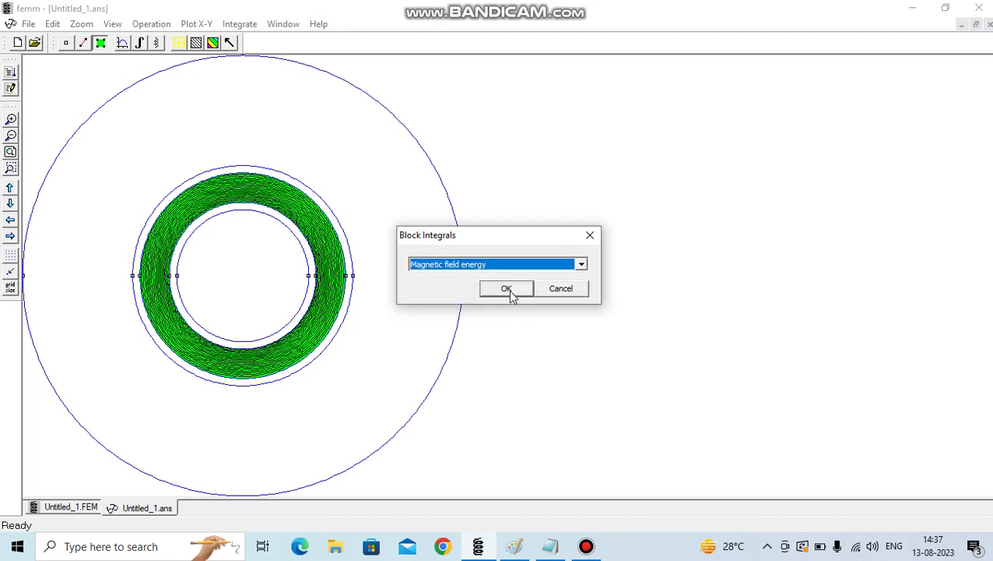
pyautogui.click(507, 290)
pyautogui.moveTo(532, 208); pyautogui.dragTo(525, 270)
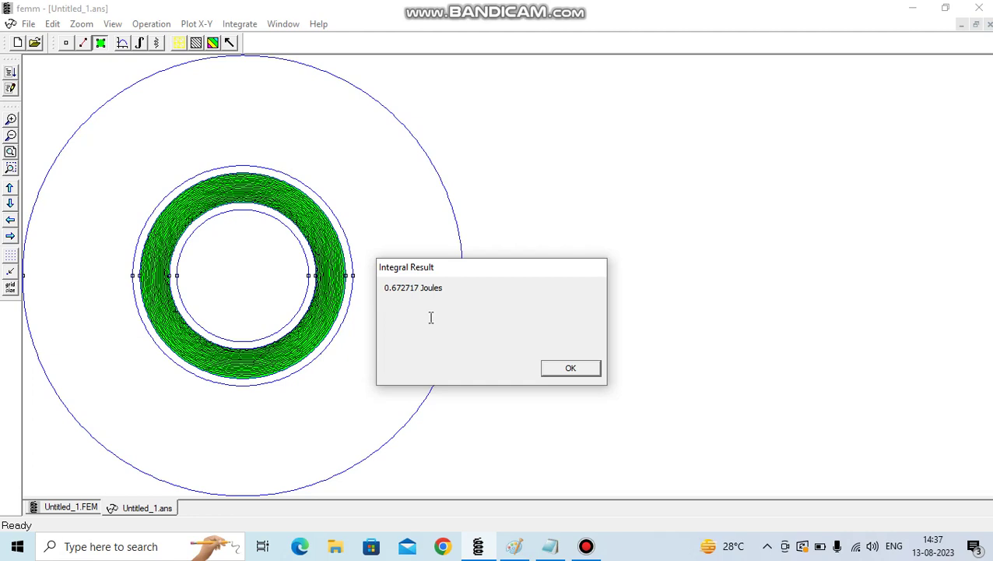
pyautogui.click(584, 371)
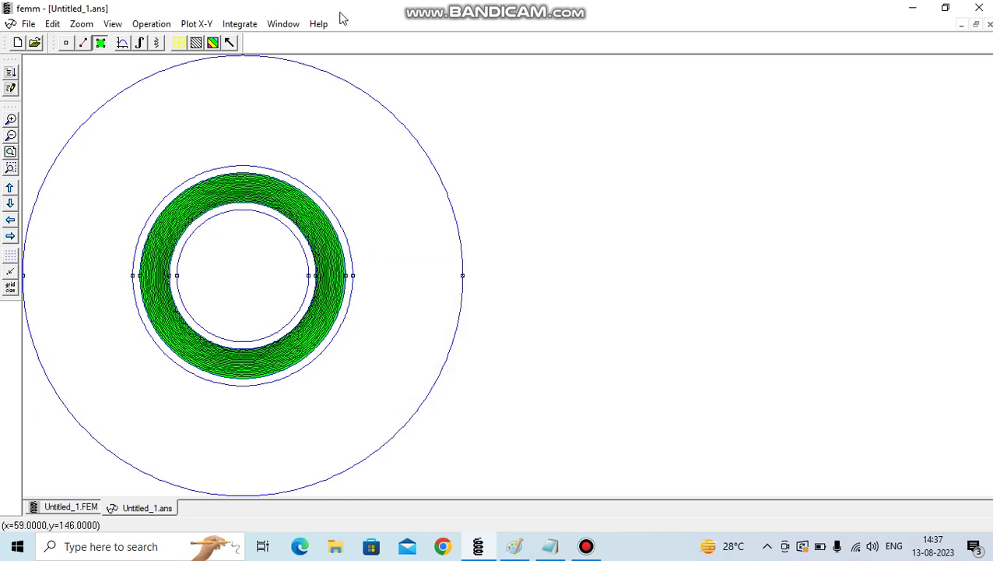
# Integrate B.n along a contour across the ring's right side, giving 0.00134544 Webers.
pyautogui.moveTo(512, 7); pyautogui.dragTo(645, 42)
pyautogui.click(296, 60)
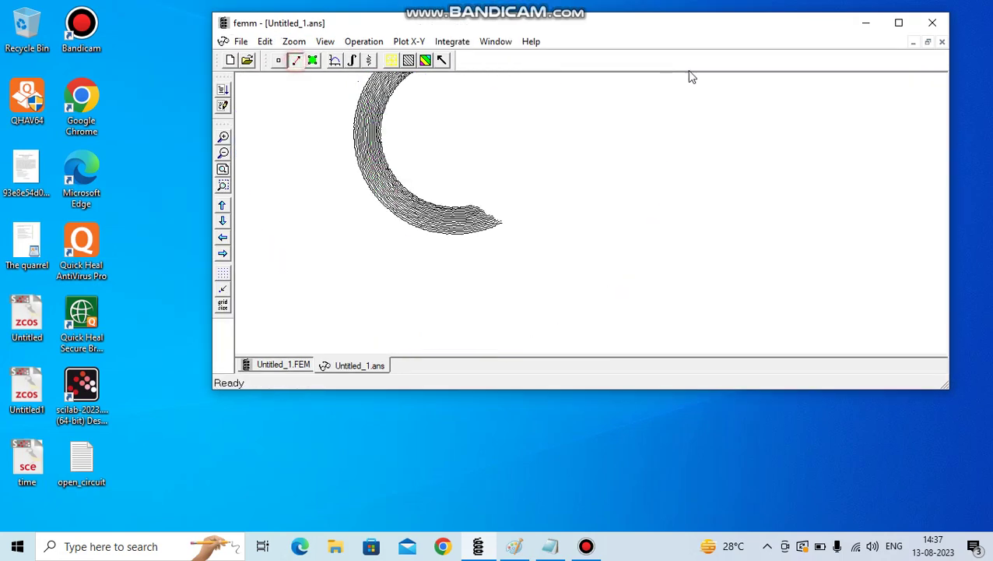
pyautogui.click(900, 24)
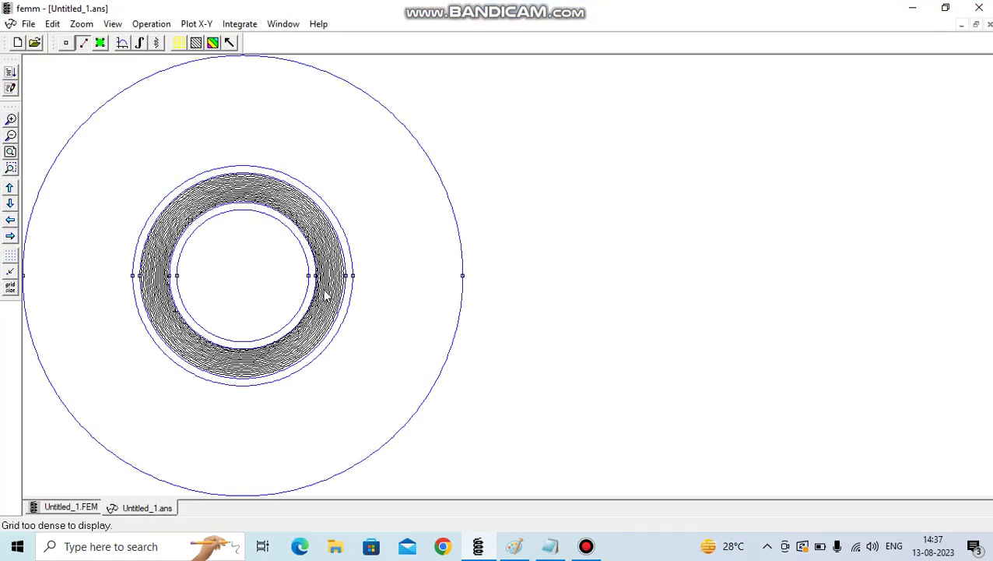
pyautogui.click(317, 275)
pyautogui.click(348, 280)
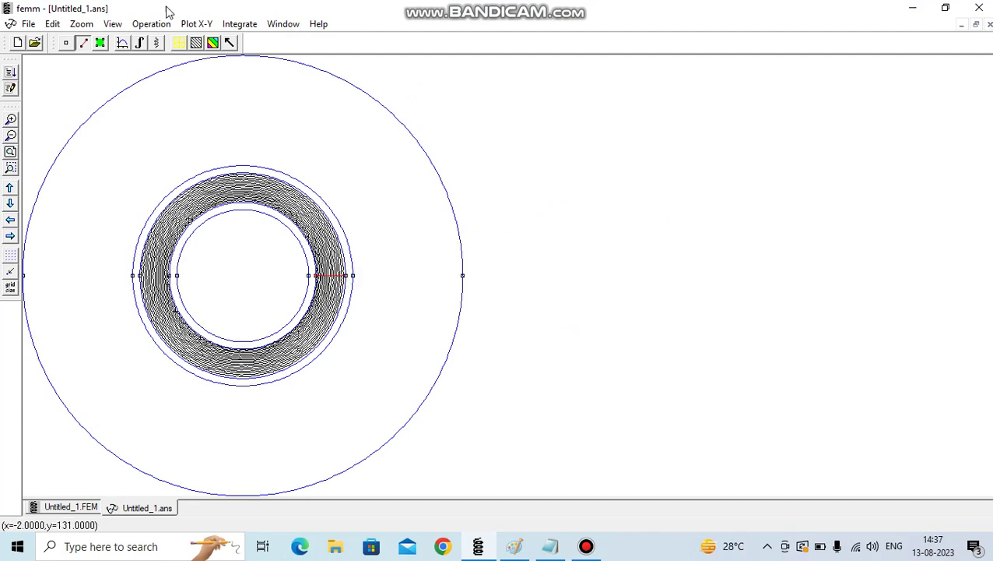
pyautogui.click(140, 43)
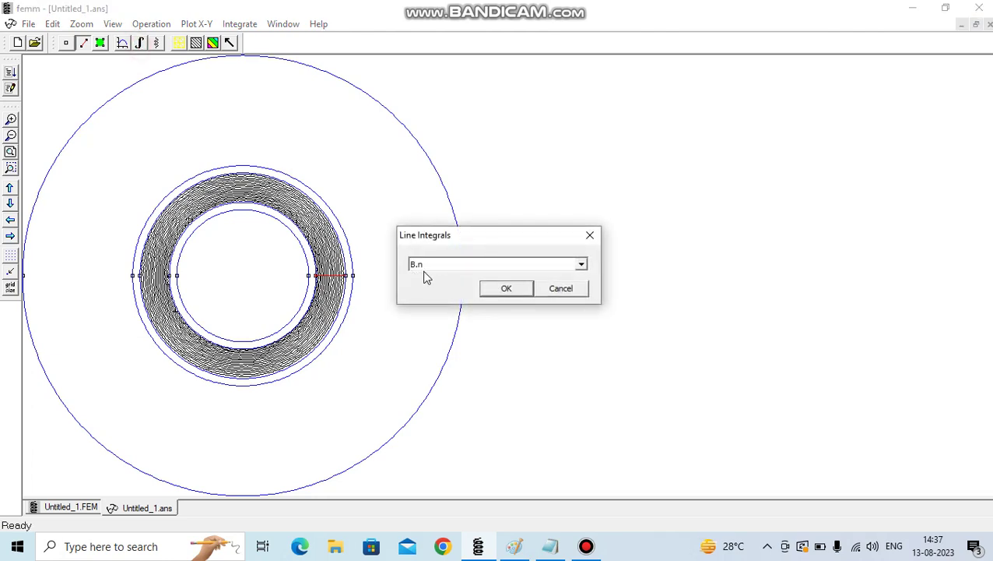
pyautogui.click(501, 291)
pyautogui.moveTo(537, 209); pyautogui.dragTo(539, 262)
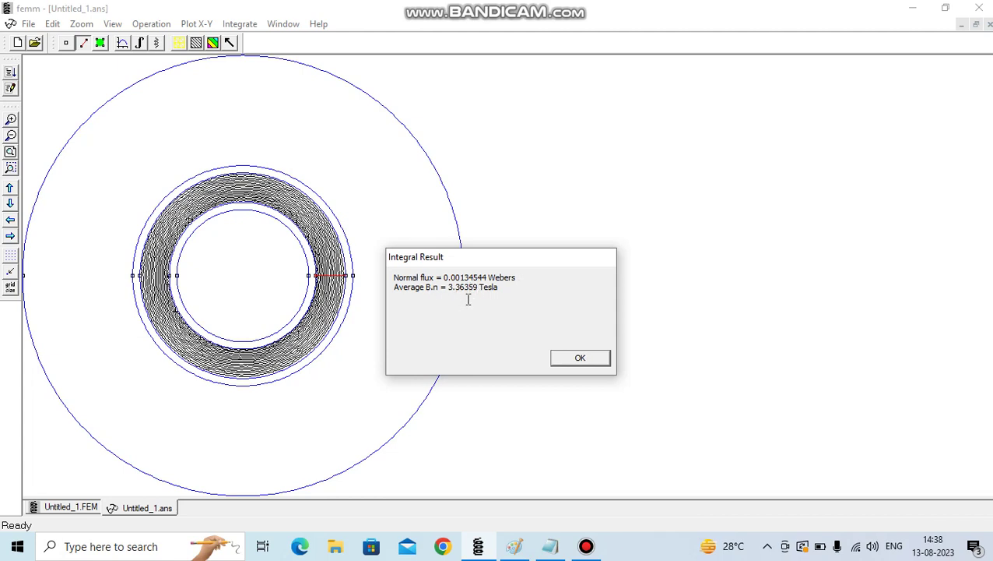
pyautogui.click(579, 358)
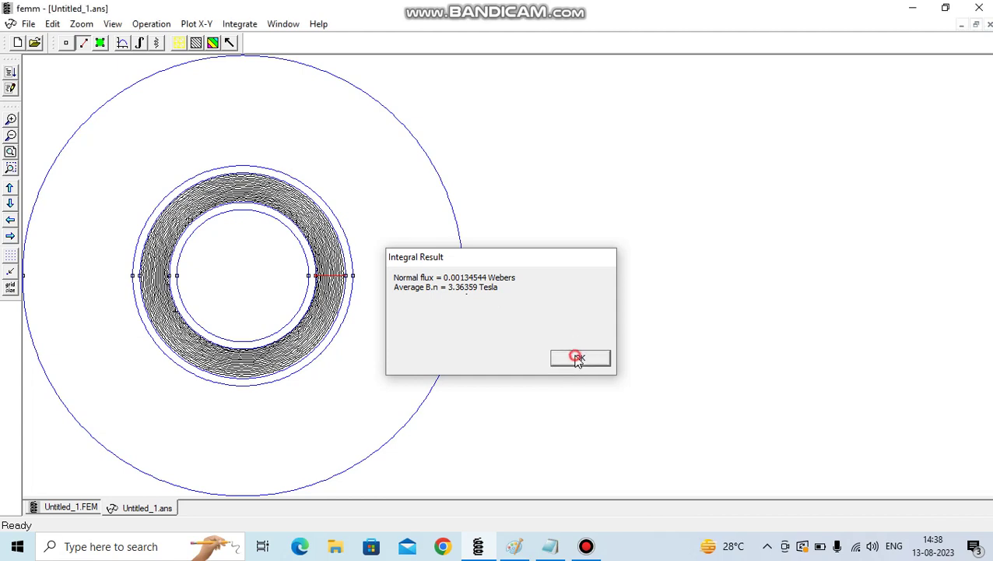
pyautogui.click(100, 44)
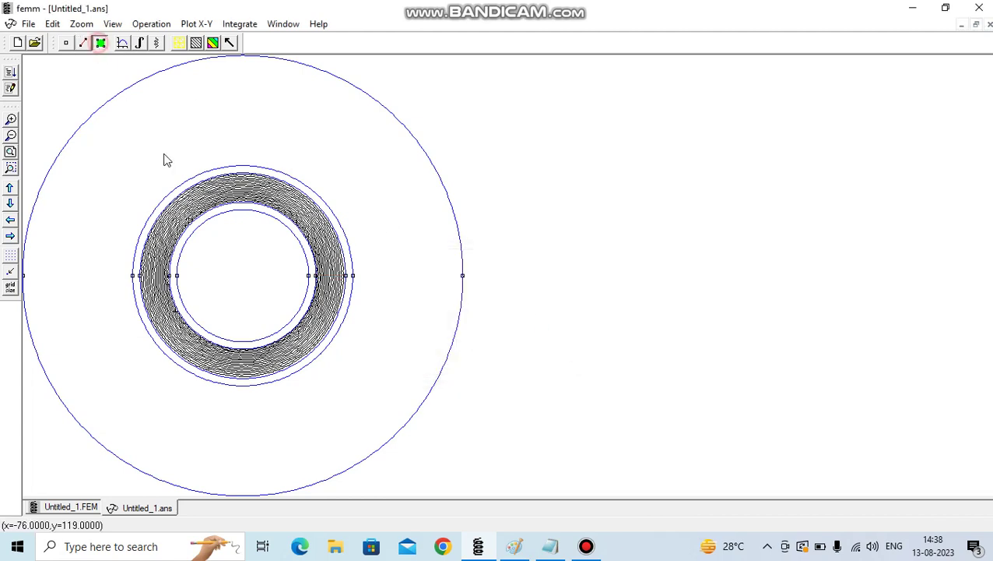
# Integrate Total current over the inner copper ring block, which reports 1000 Amps.
pyautogui.click(229, 217)
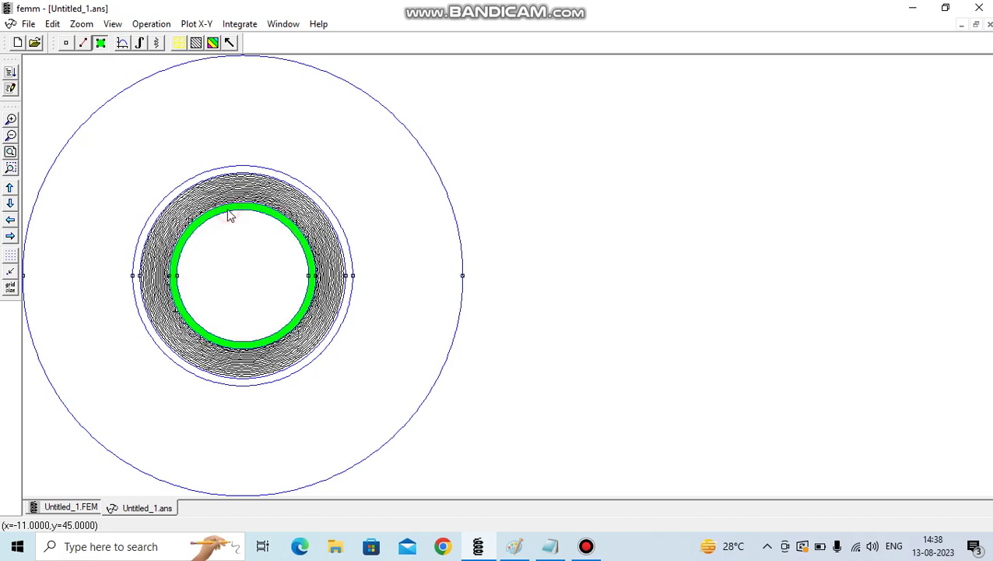
pyautogui.click(156, 43)
pyautogui.click(494, 269)
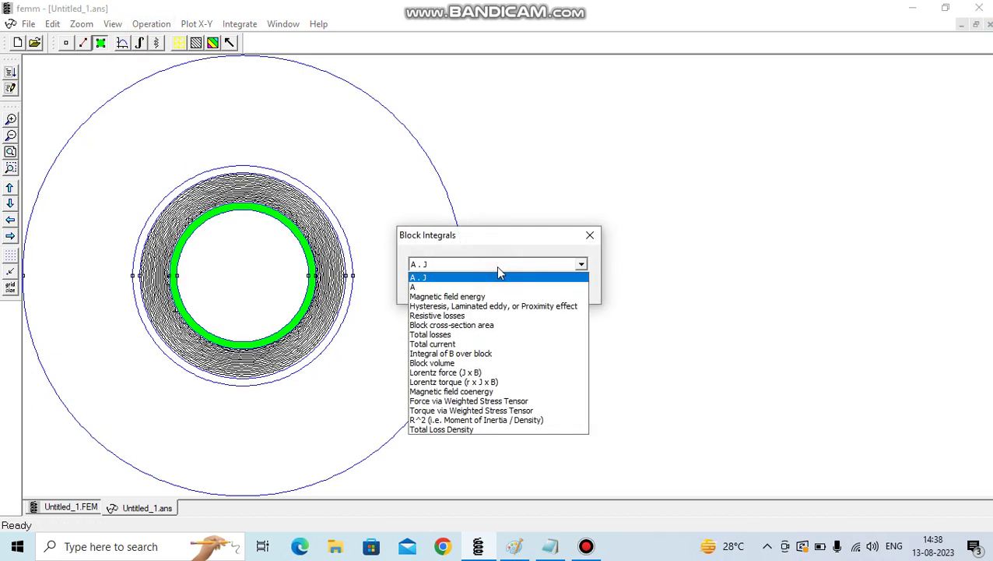
pyautogui.click(462, 344)
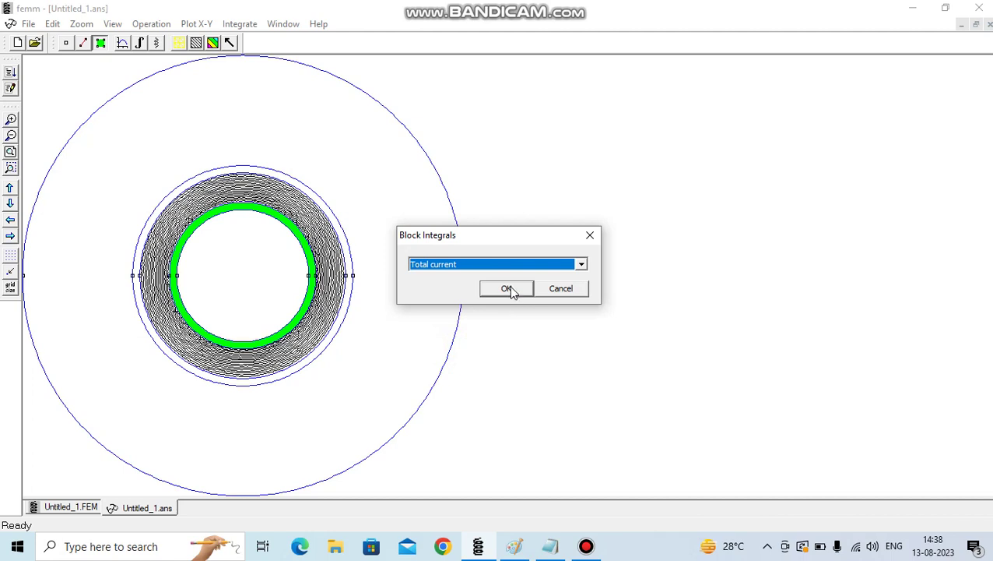
pyautogui.click(512, 288)
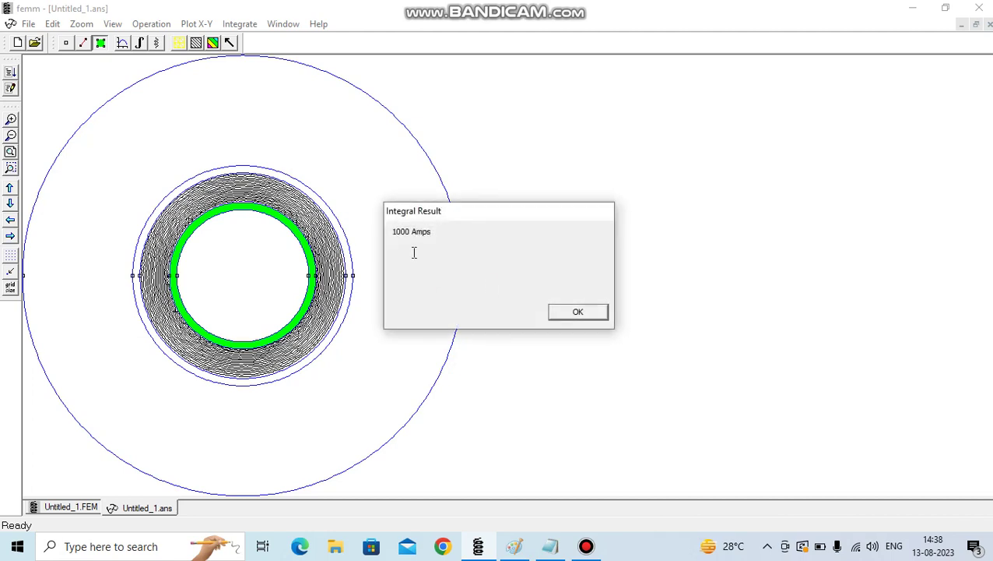